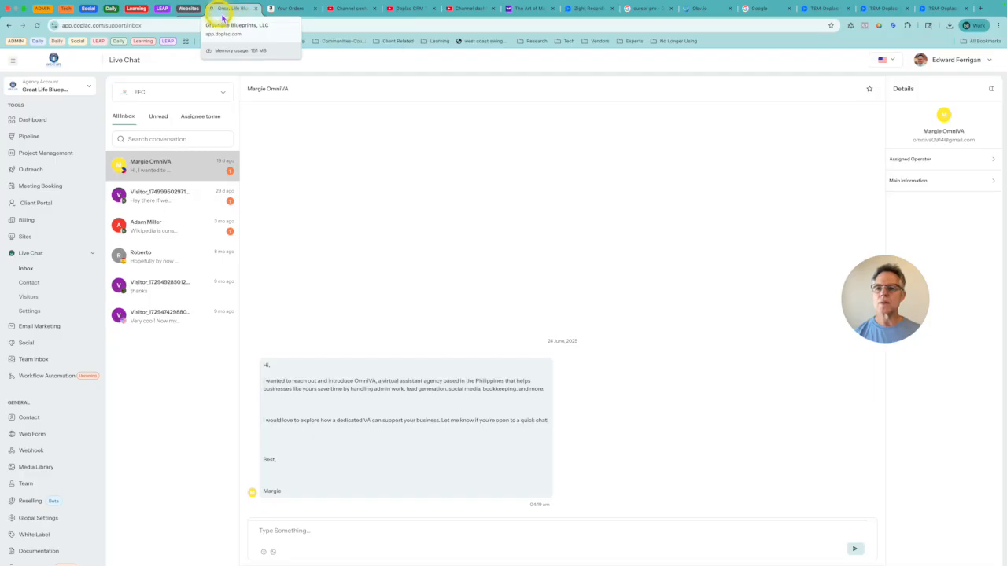
Step: Open the client pipelines page, then preview the support chat widget there and close it
{"action": "left_click", "coordinate": [225, 17]}
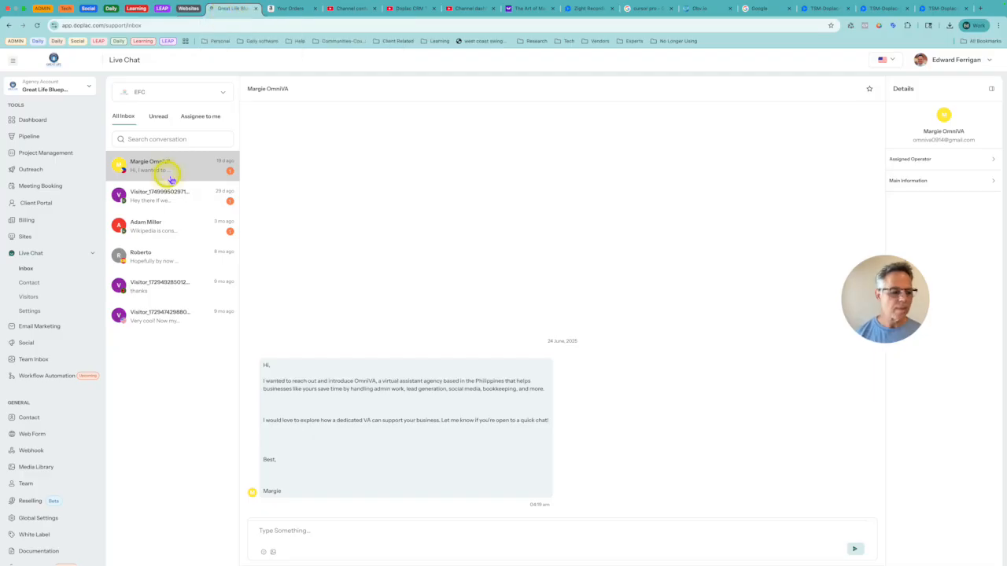
{"action": "left_click", "coordinate": [27, 136]}
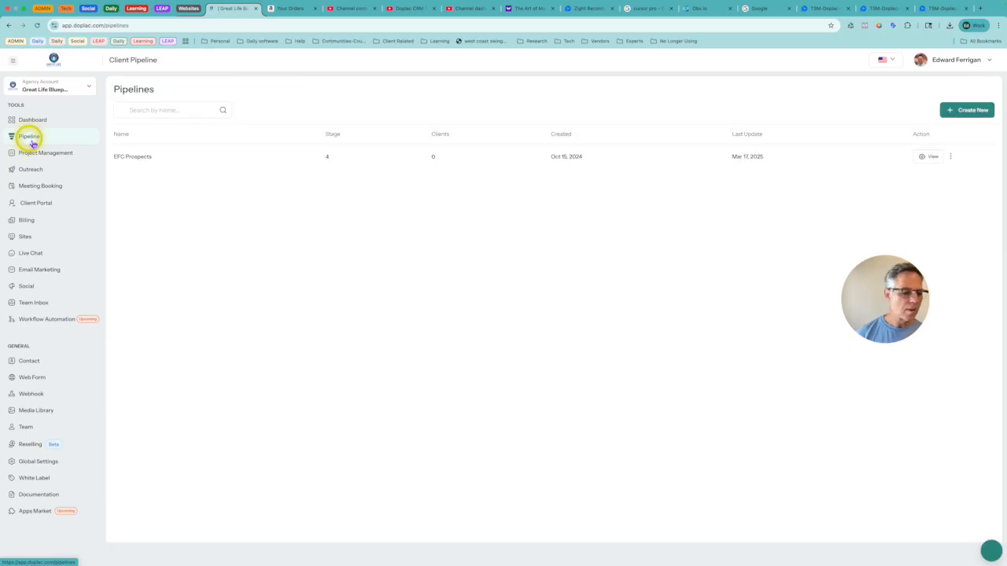
{"action": "left_click", "coordinate": [990, 551]}
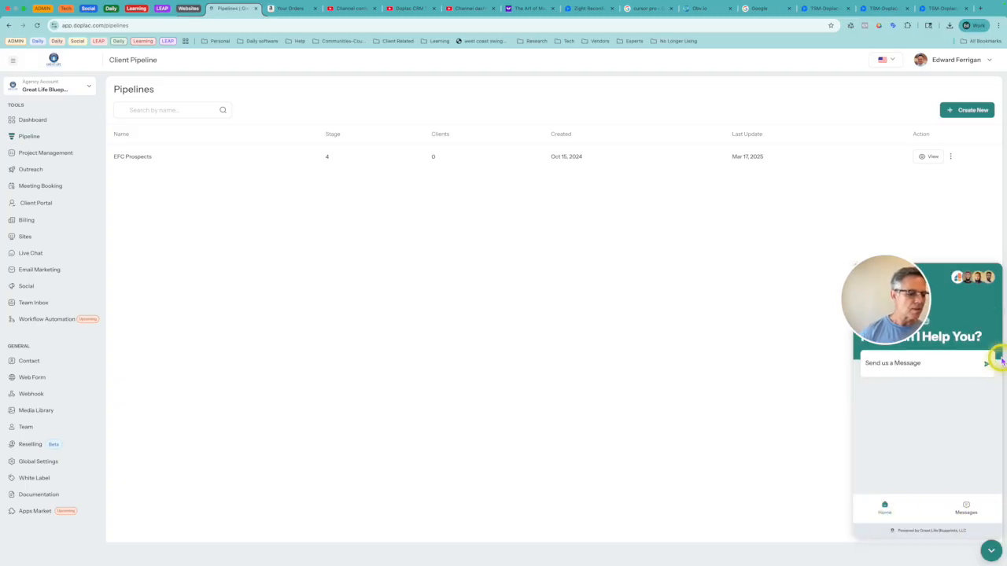
{"action": "left_click", "coordinate": [989, 552]}
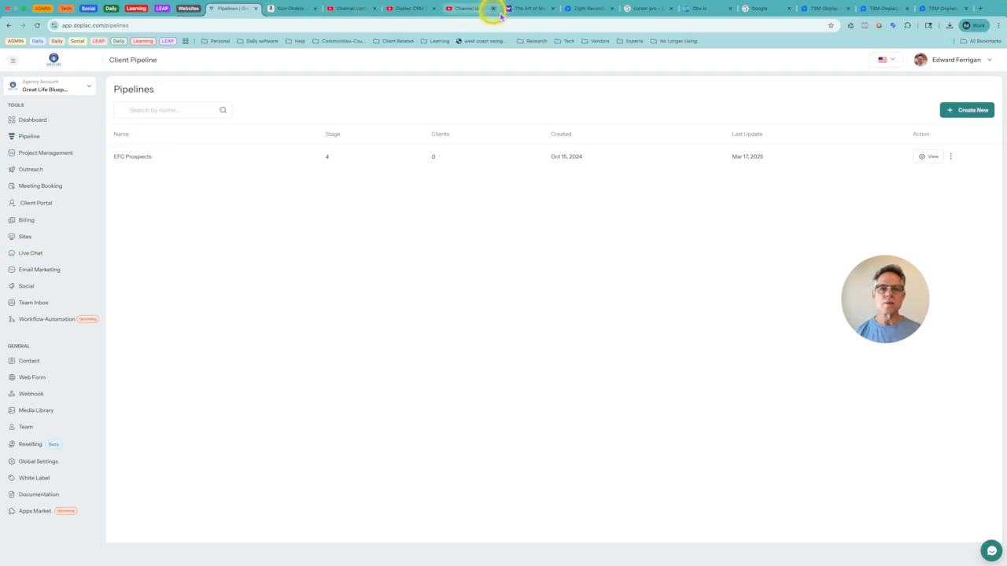
Step: Switch to the Zight recording's browser tab and load the edferrigan.com website in it
{"action": "left_click", "coordinate": [579, 8]}
{"action": "left_click", "coordinate": [445, 26]}
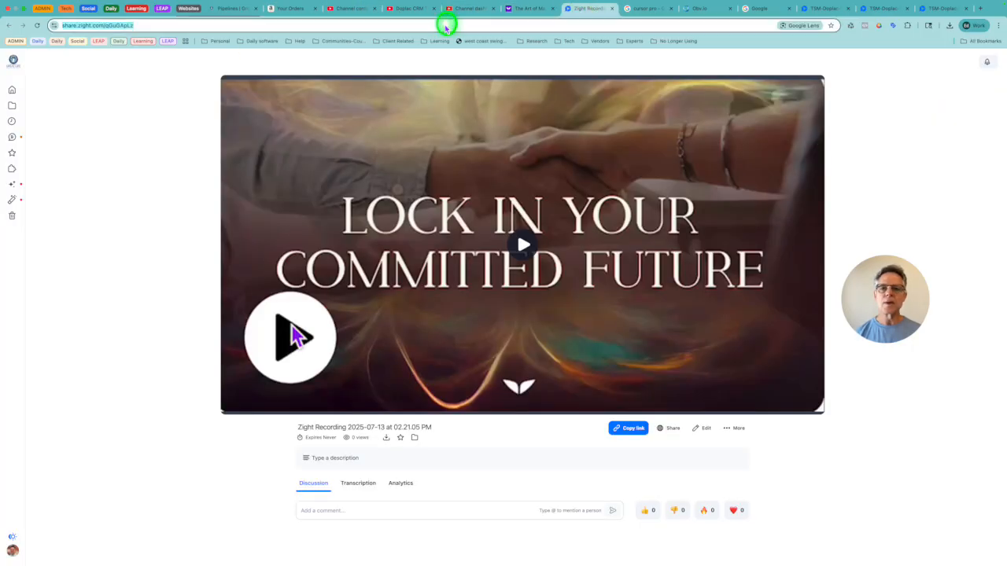
{"action": "type", "text": "edferrigan.c"}
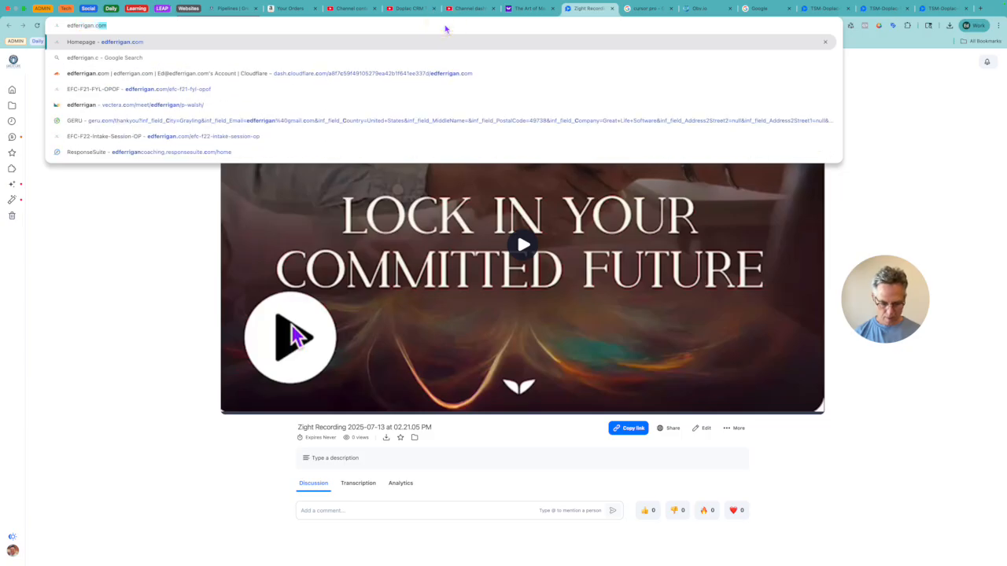
{"action": "key", "text": "Return"}
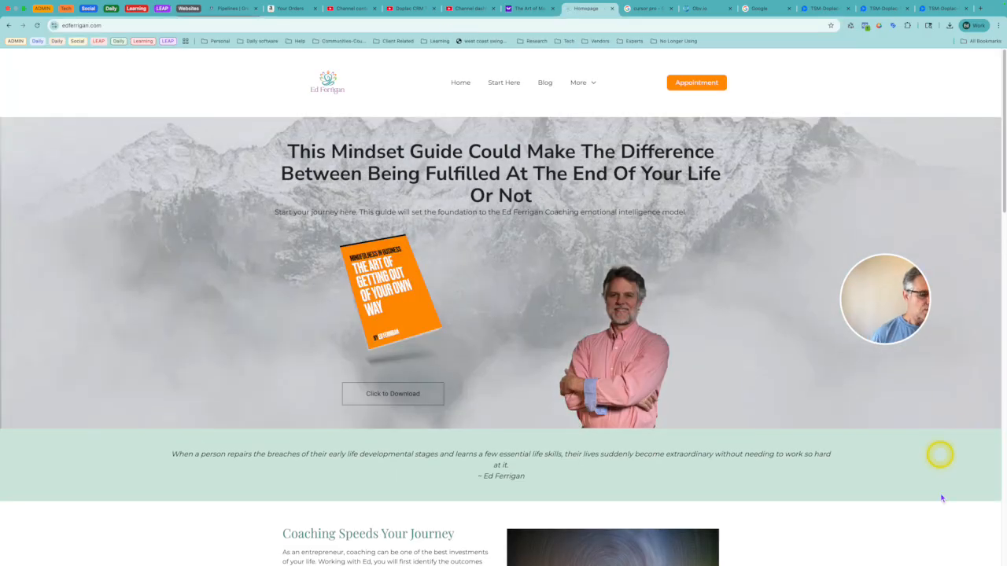
Step: Open the live chat widget on the website's homepage, bring up its name and email form, and close the widget
{"action": "scroll", "coordinate": [936, 545], "scroll_direction": "down", "scroll_amount": 9}
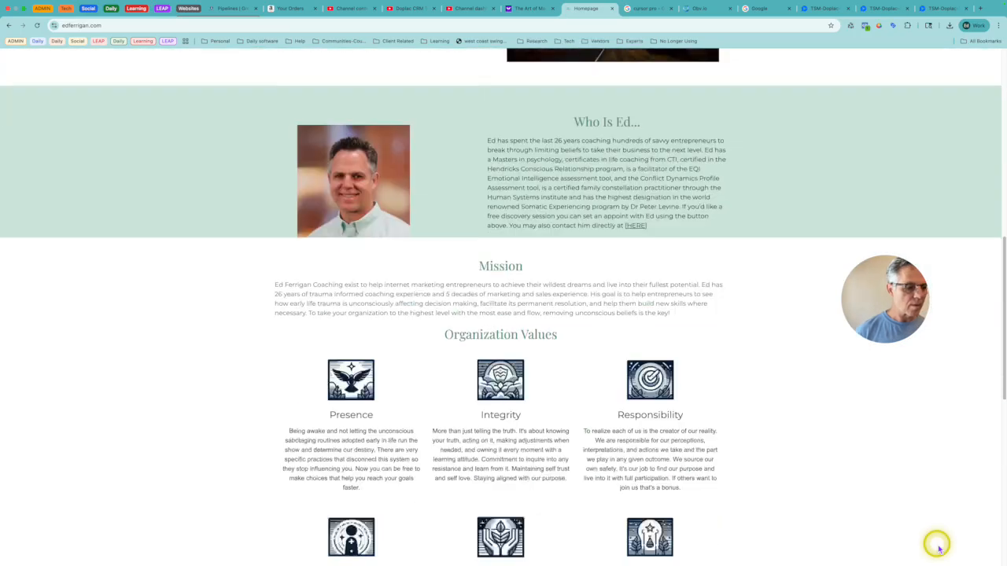
{"action": "scroll", "coordinate": [938, 550], "scroll_direction": "down", "scroll_amount": 2}
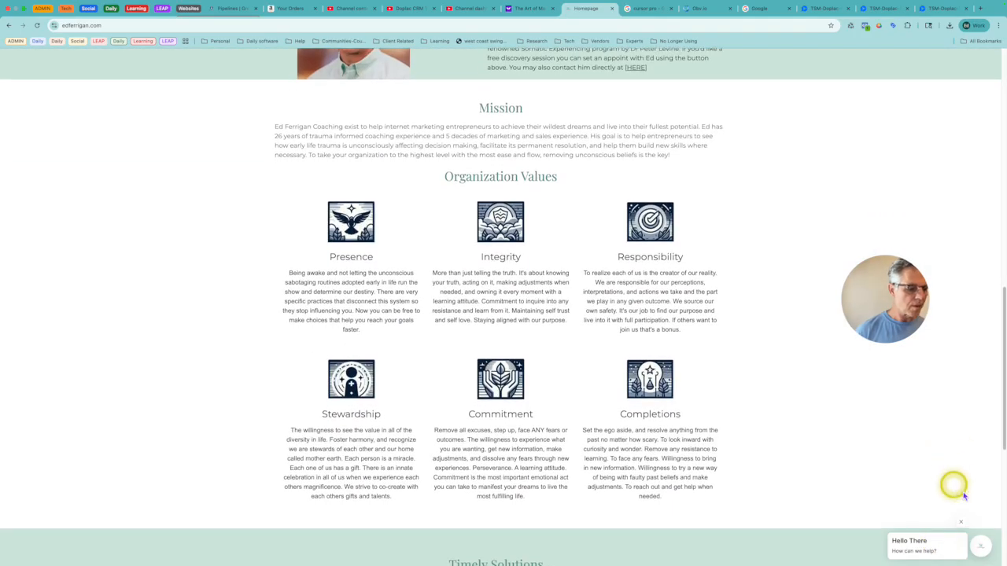
{"action": "left_click", "coordinate": [979, 552]}
{"action": "left_click", "coordinate": [948, 499]}
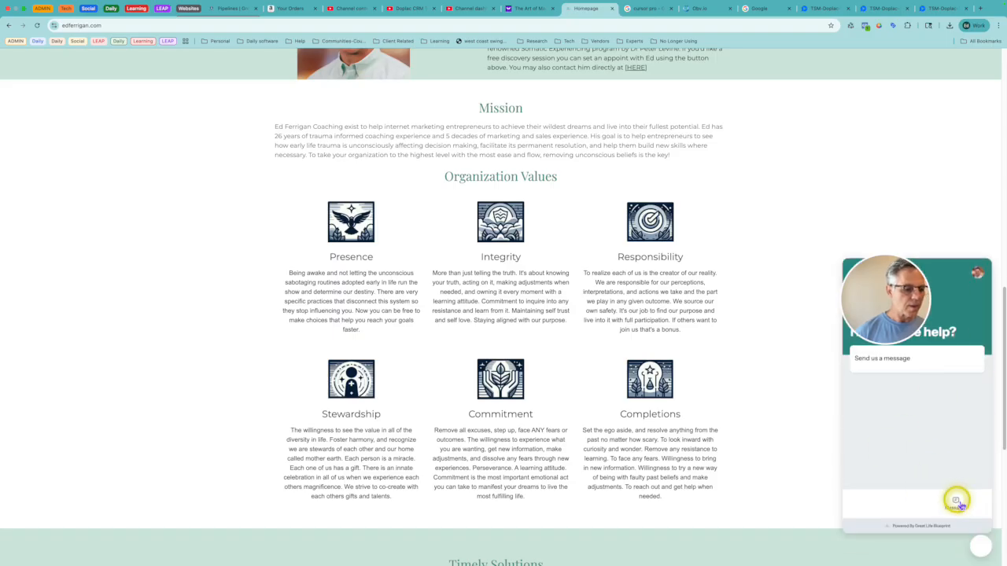
{"action": "left_click", "coordinate": [860, 439]}
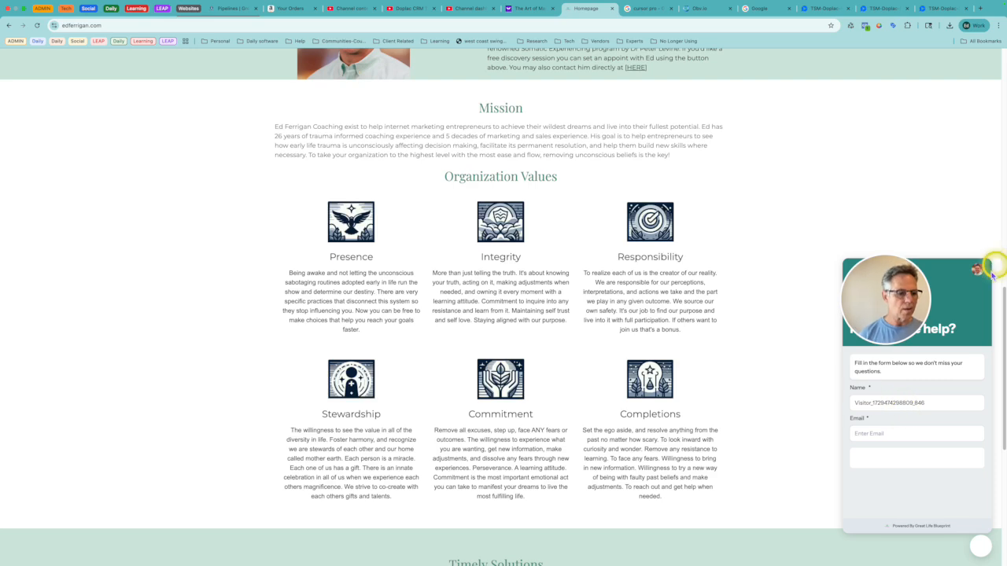
{"action": "left_click", "coordinate": [982, 551]}
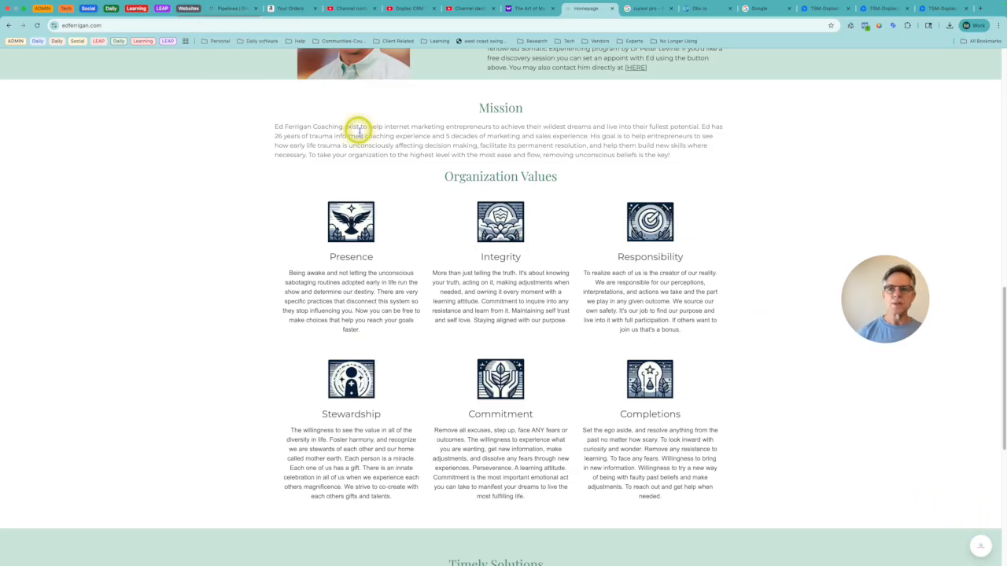
Step: Return to the Doplac browser tab and open the live chat inbox
{"action": "left_click", "coordinate": [230, 10]}
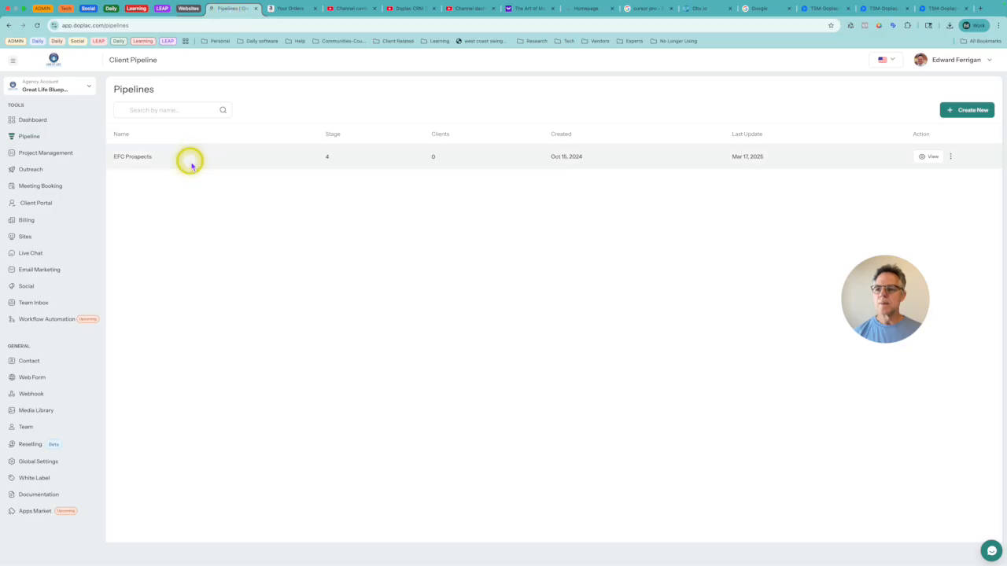
{"action": "left_click", "coordinate": [33, 256]}
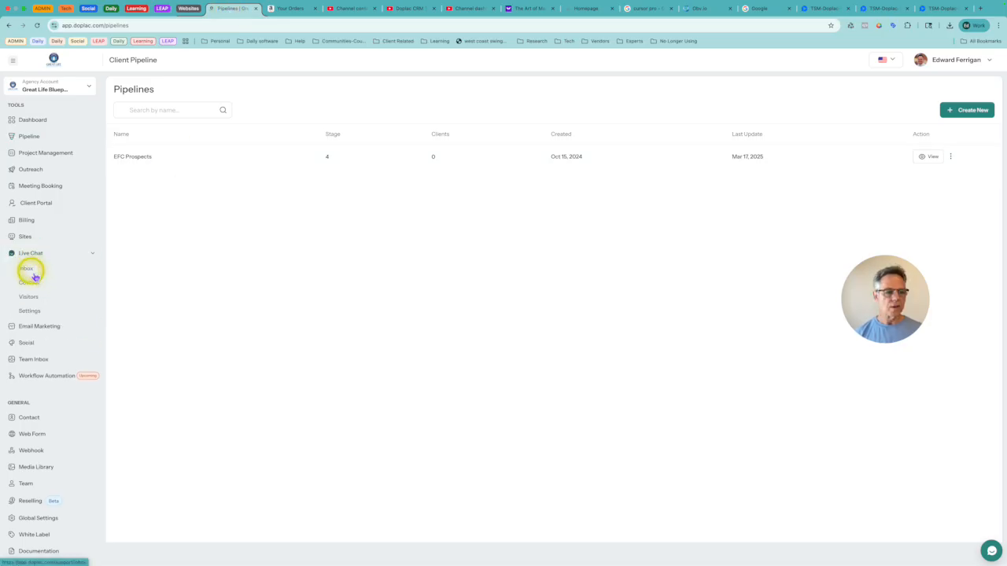
{"action": "left_click", "coordinate": [33, 275]}
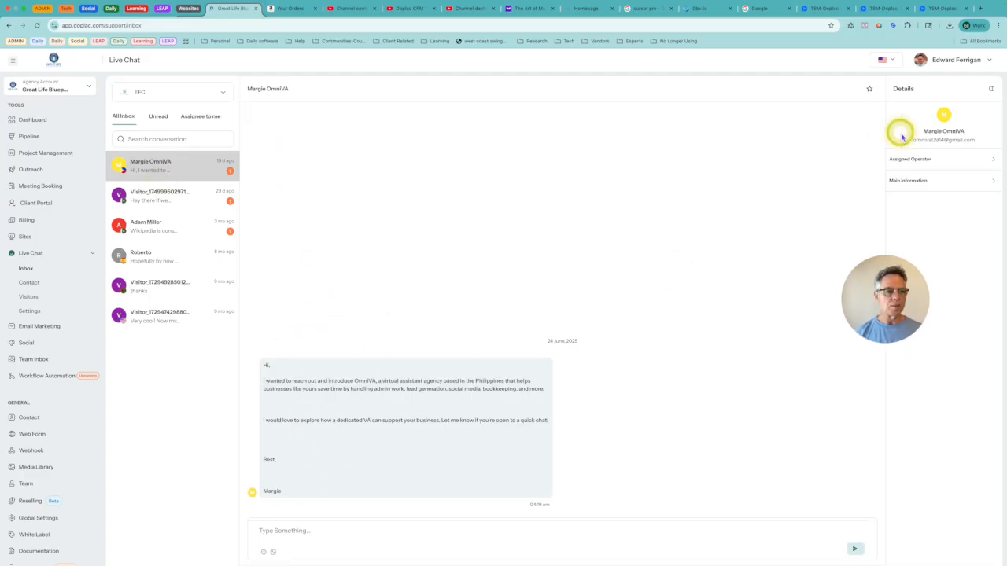
Step: View the assigned operator and main information of the newest conversation and read its introductory message
{"action": "left_click", "coordinate": [923, 159]}
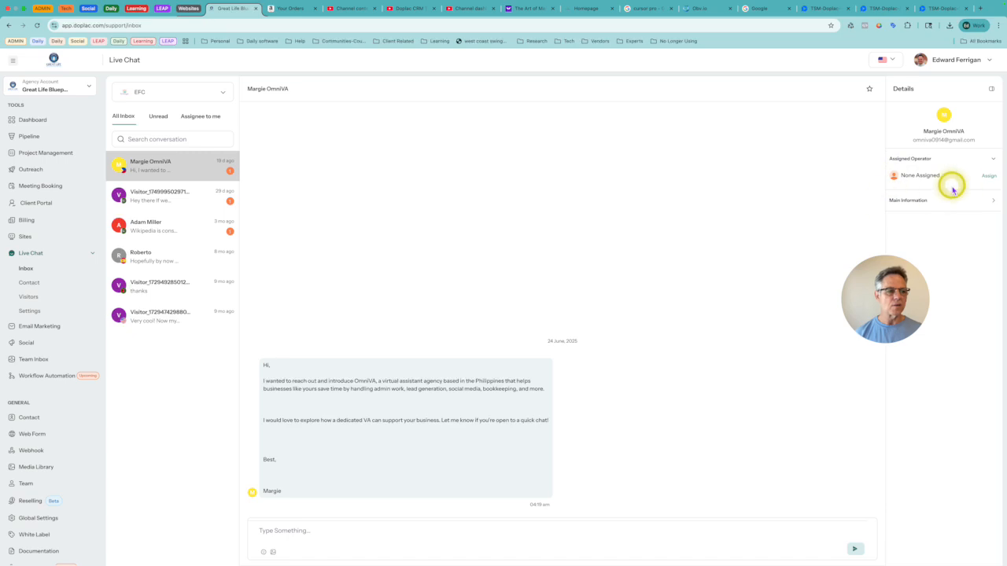
{"action": "left_click", "coordinate": [913, 202]}
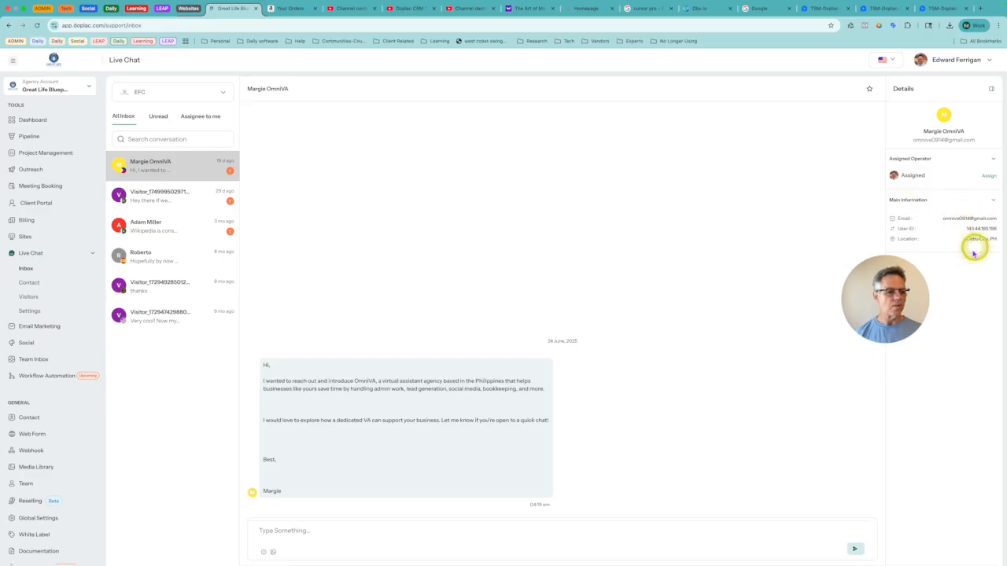
{"action": "triple_click", "coordinate": [370, 382]}
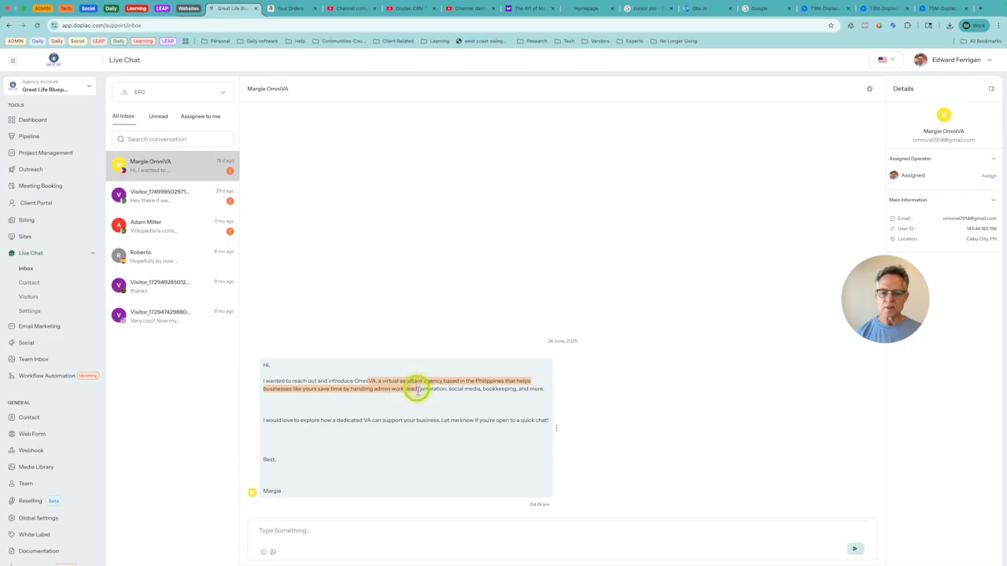
{"action": "left_click", "coordinate": [512, 306]}
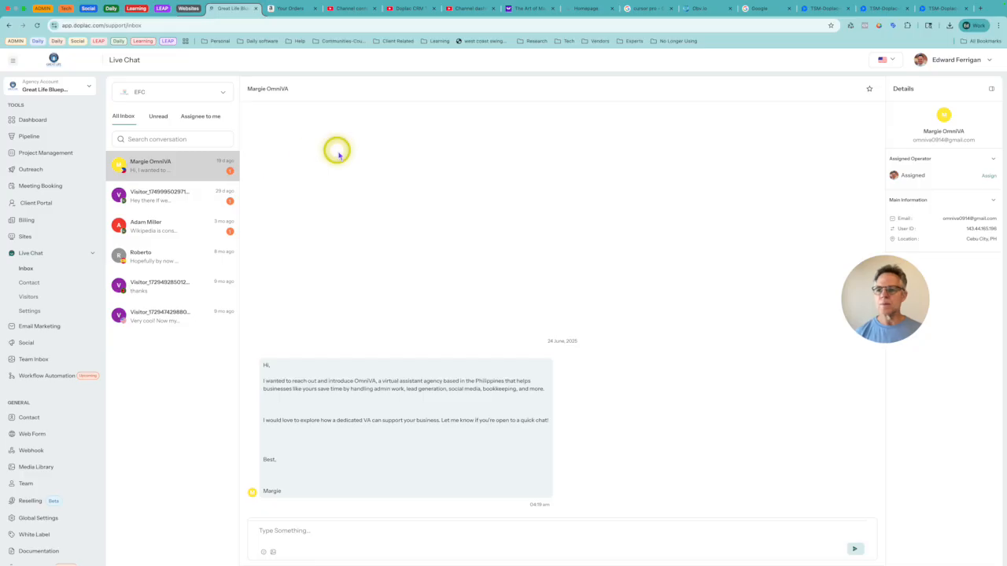
Step: Open the second conversation in the inbox, view its assigned operator, and leave the details pane hidden
{"action": "left_click", "coordinate": [152, 202]}
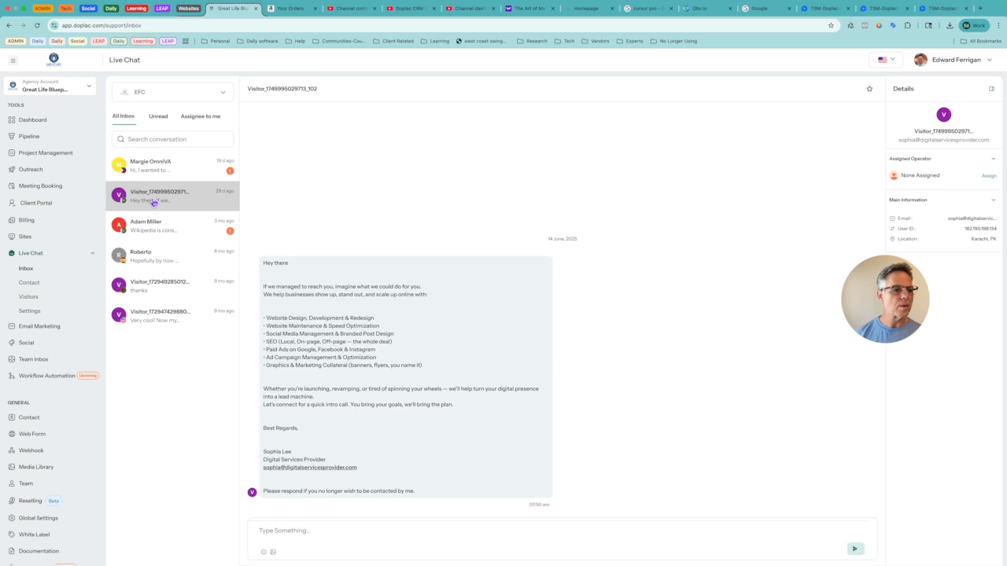
{"action": "left_click", "coordinate": [991, 89]}
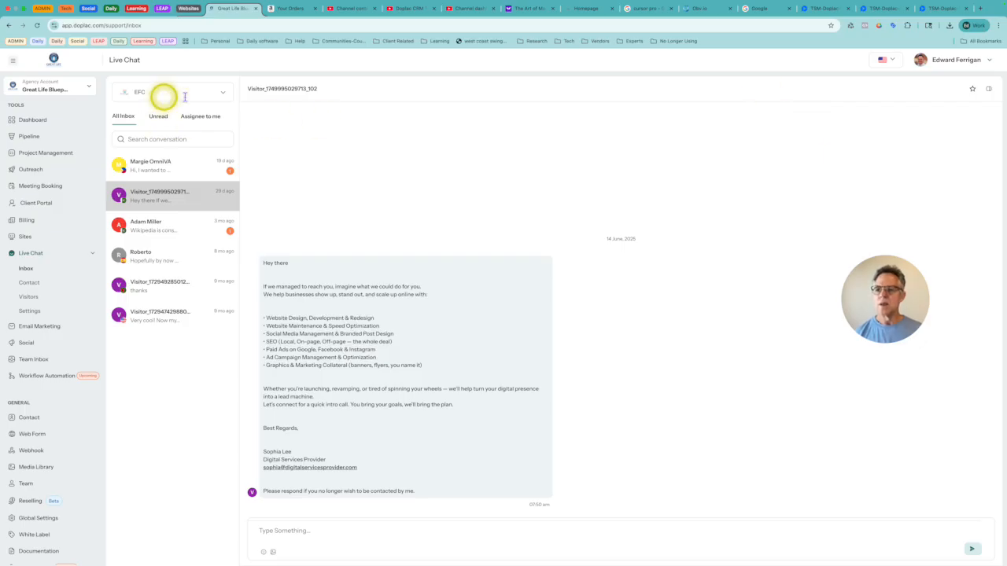
{"action": "left_click", "coordinate": [990, 91]}
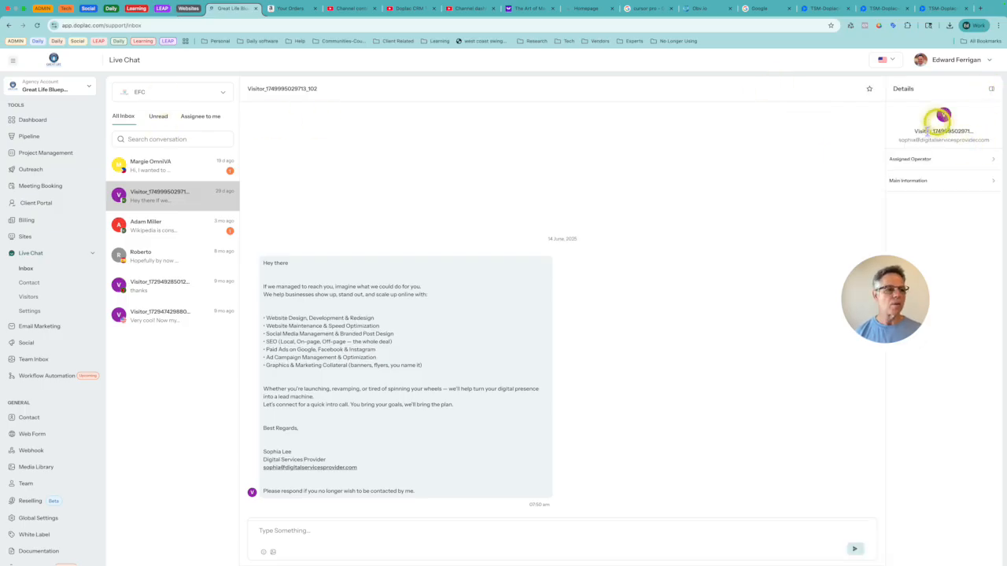
{"action": "left_click", "coordinate": [935, 161]}
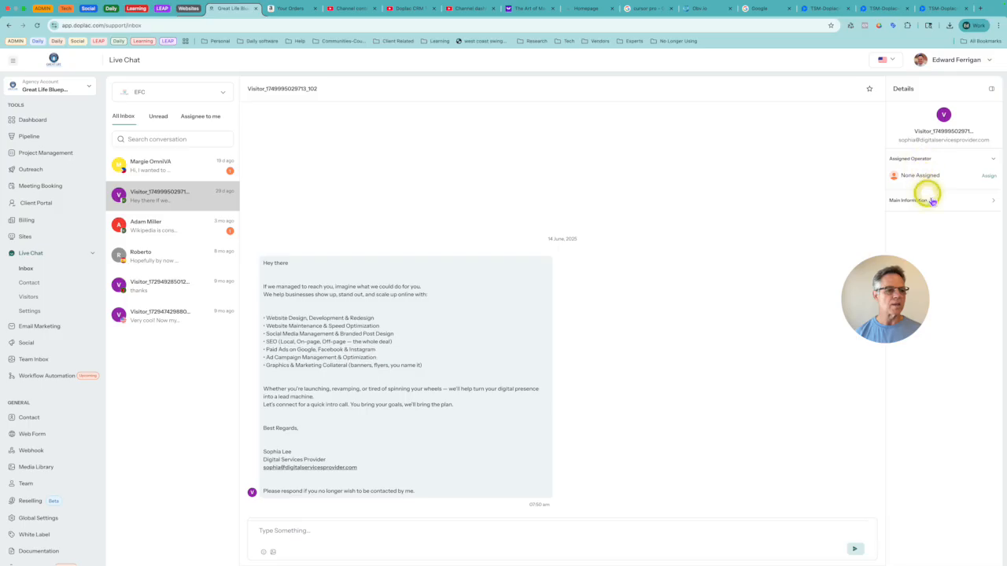
{"action": "left_click", "coordinate": [991, 90]}
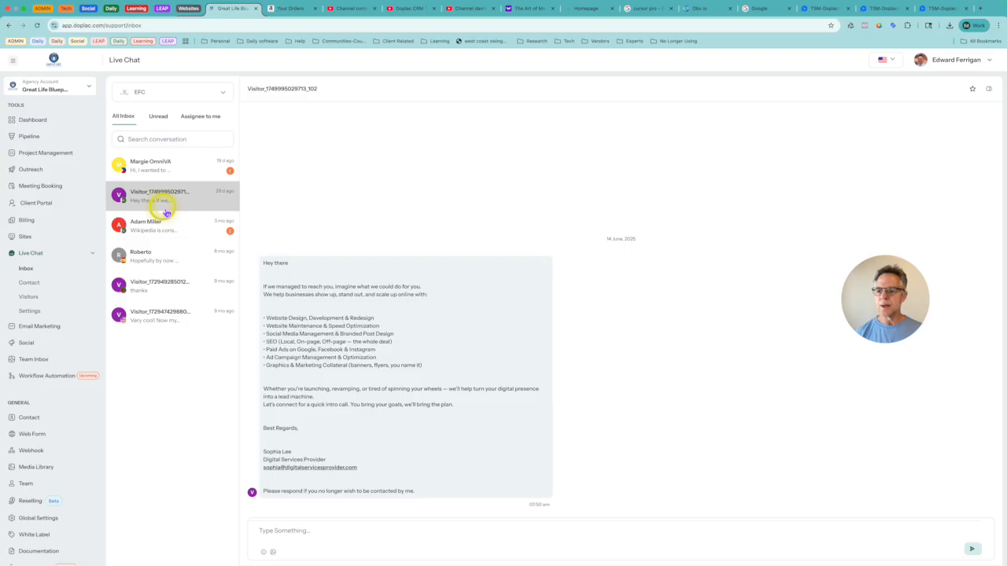
Step: Review the live chat contact list and the map of live visitors for EFC
{"action": "left_click", "coordinate": [29, 284]}
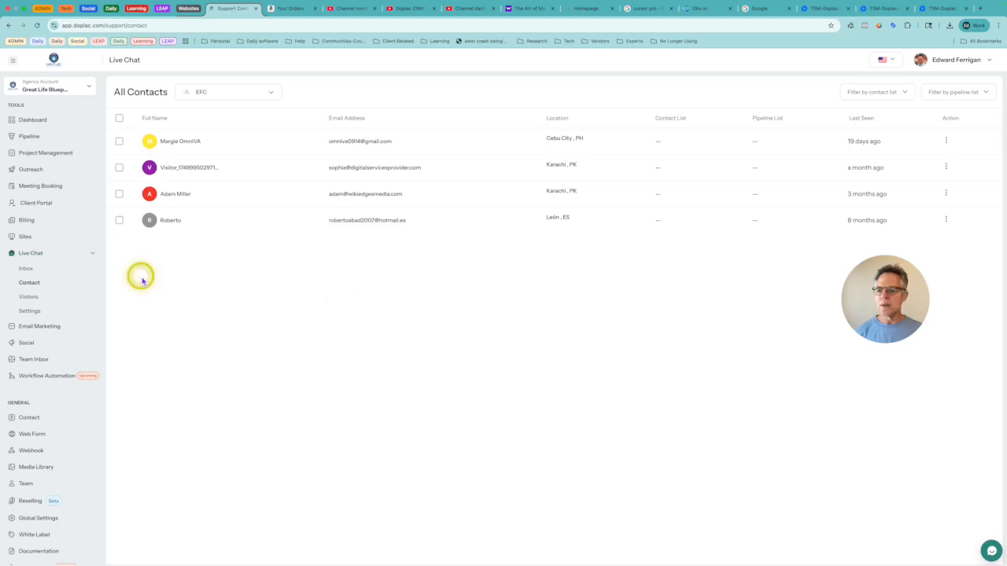
{"action": "left_click", "coordinate": [37, 303]}
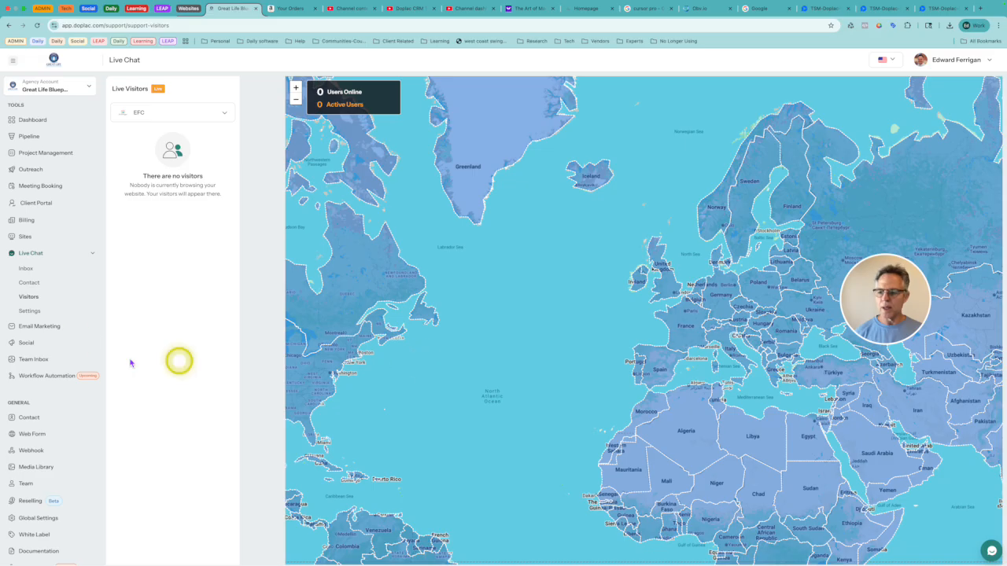
Step: In the live chat settings for the EFC website, review the Website Information and the Integration Setup with its HTML code
{"action": "left_click", "coordinate": [30, 313]}
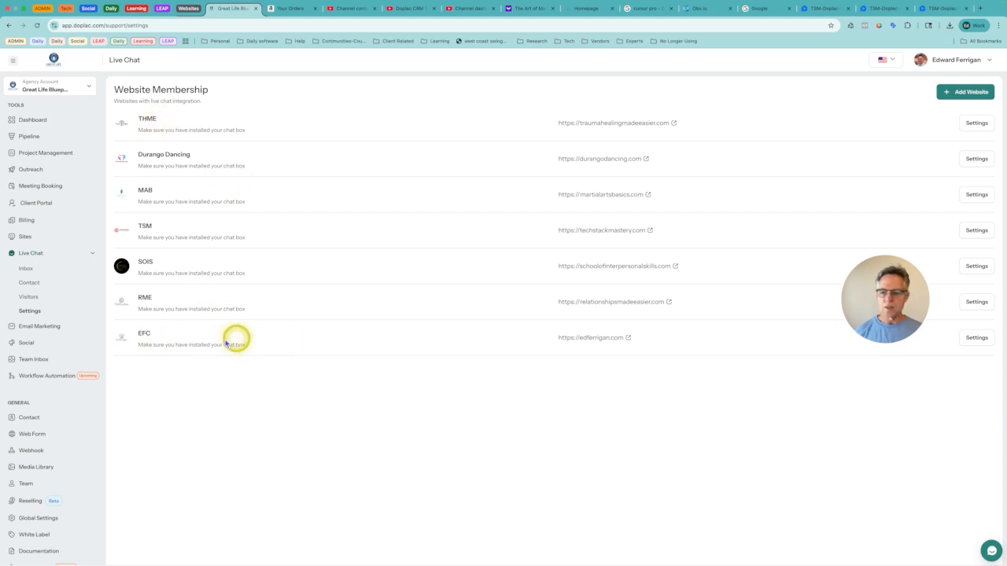
{"action": "left_click", "coordinate": [976, 337]}
{"action": "left_click", "coordinate": [185, 140]}
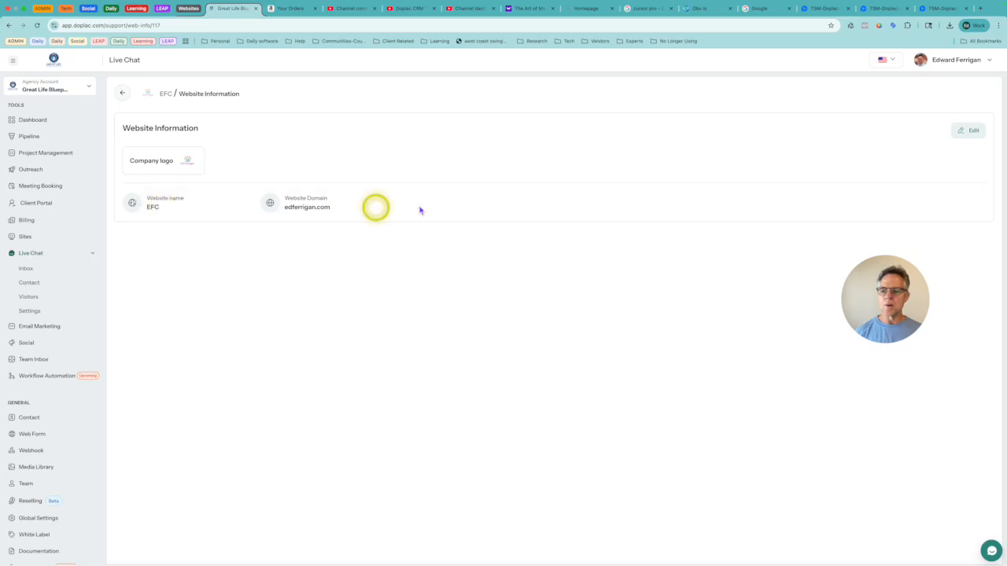
{"action": "left_click", "coordinate": [123, 93]}
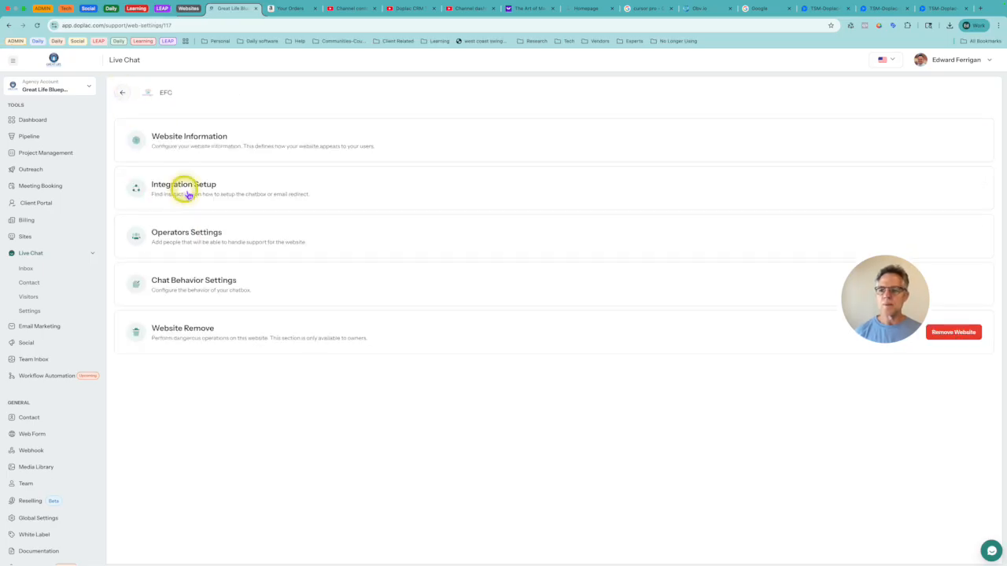
{"action": "left_click", "coordinate": [188, 195]}
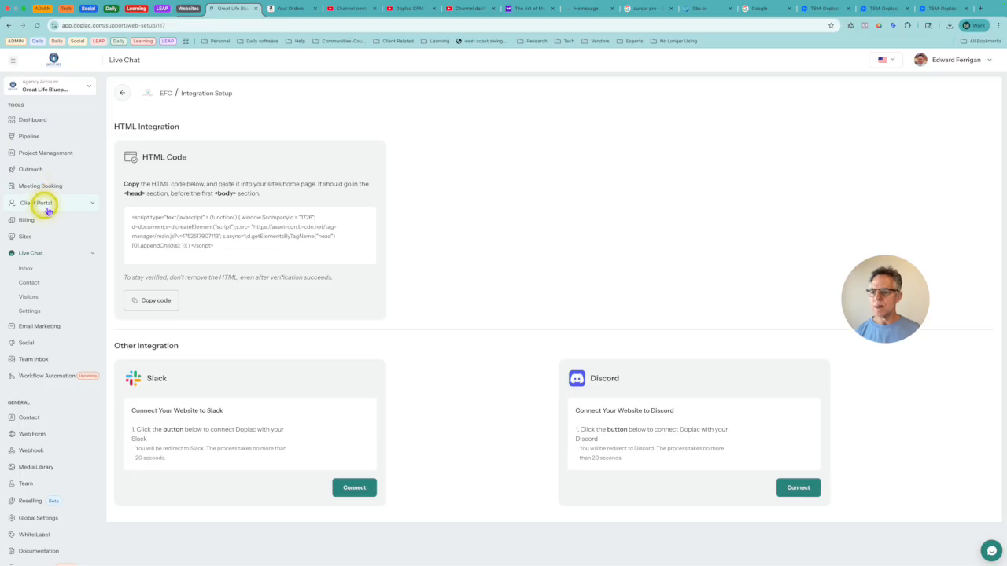
Step: Open the EFC site for editing and show the header and footer custom code in its settings
{"action": "left_click", "coordinate": [30, 235]}
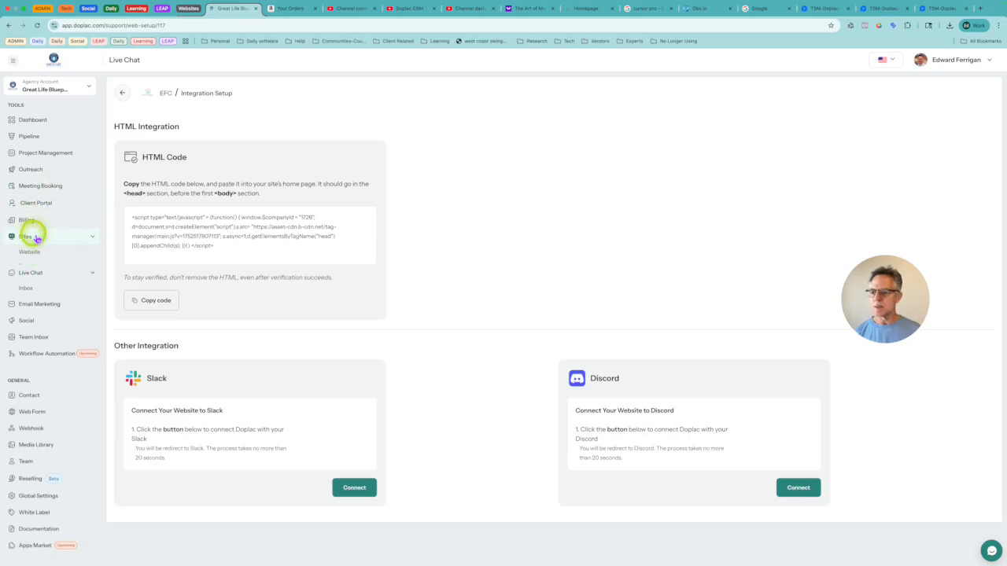
{"action": "left_click", "coordinate": [31, 257]}
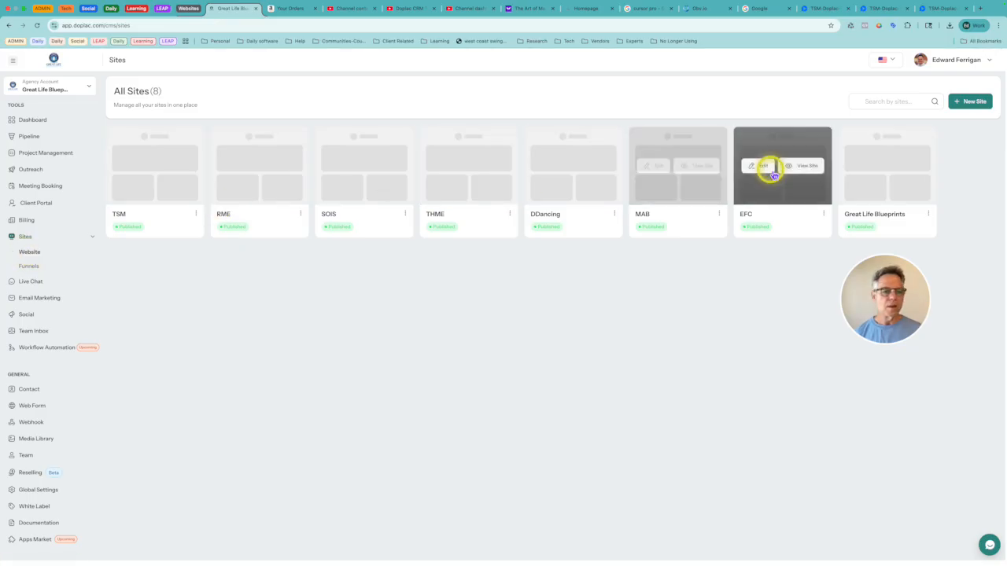
{"action": "left_click", "coordinate": [764, 170]}
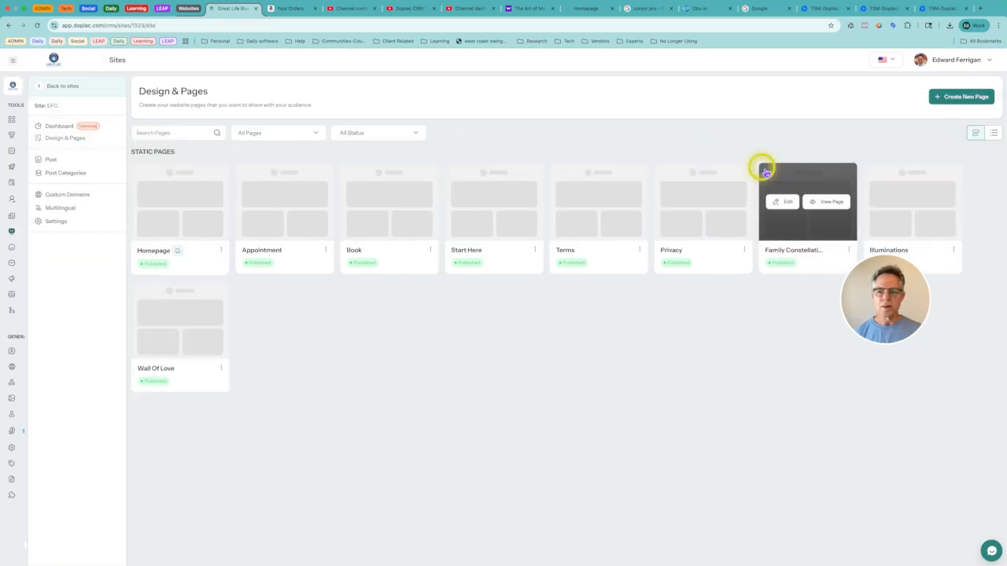
{"action": "left_click", "coordinate": [56, 223]}
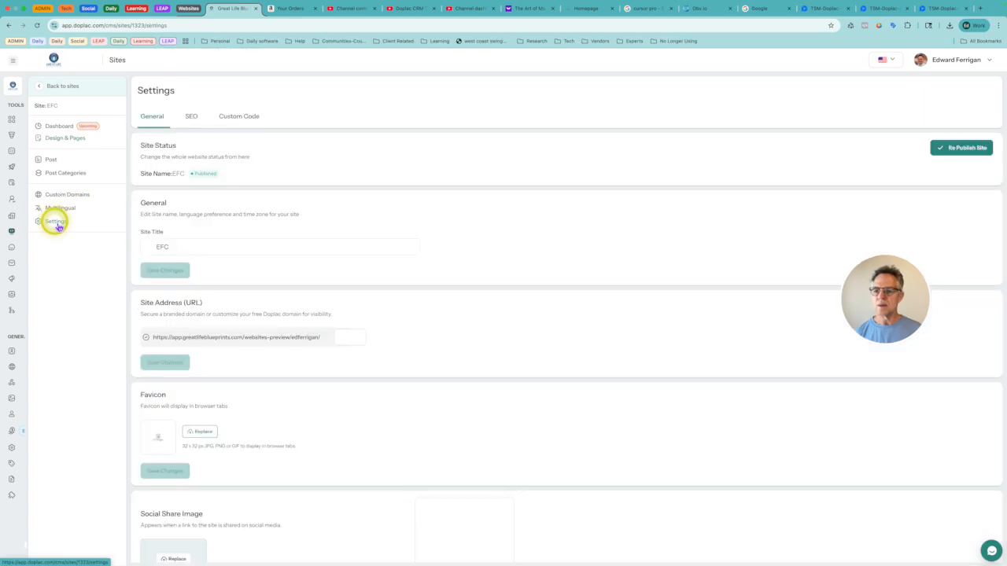
{"action": "left_click", "coordinate": [239, 118]}
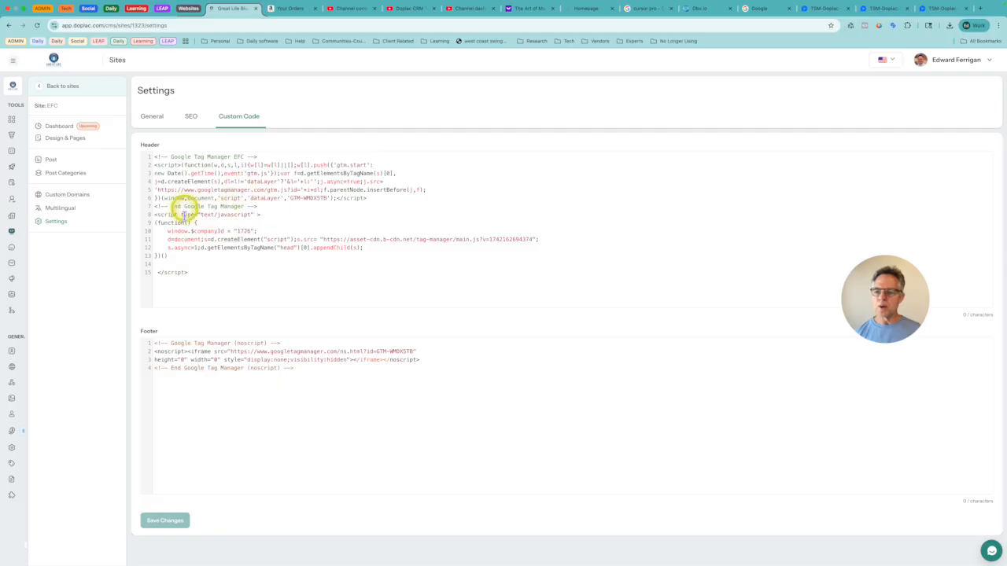
Step: Highlight the live chat script beneath the Google Tag Manager code in the header, and return to the list of sites
{"action": "left_click_drag", "start_coordinate": [171, 207], "coordinate": [250, 207]}
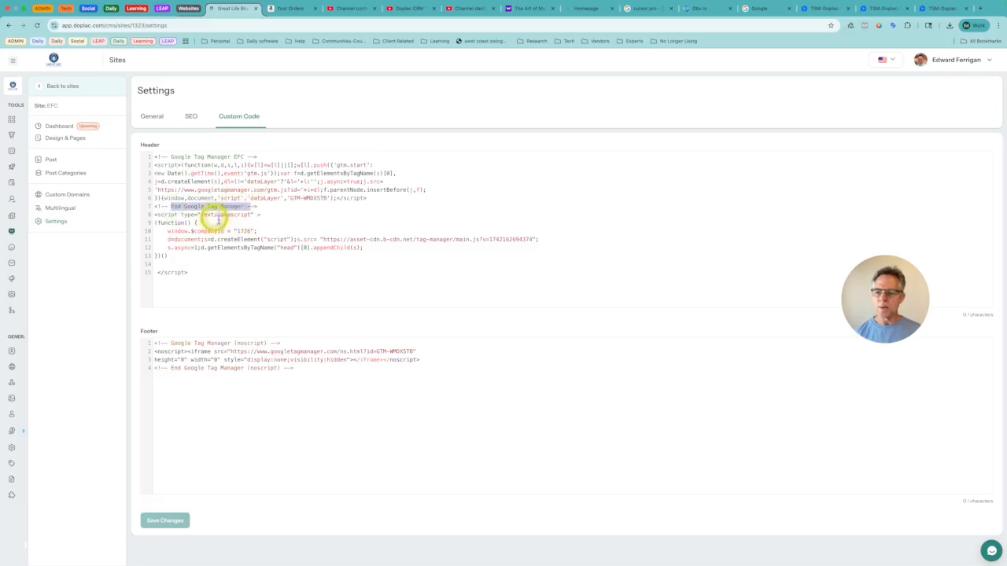
{"action": "left_click_drag", "start_coordinate": [197, 272], "coordinate": [150, 217]}
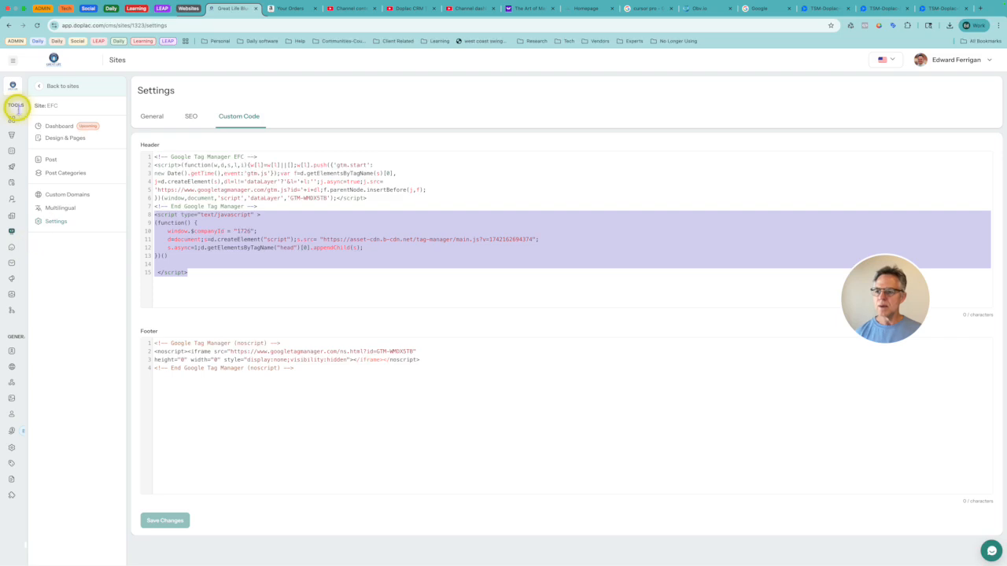
{"action": "left_click", "coordinate": [41, 87]}
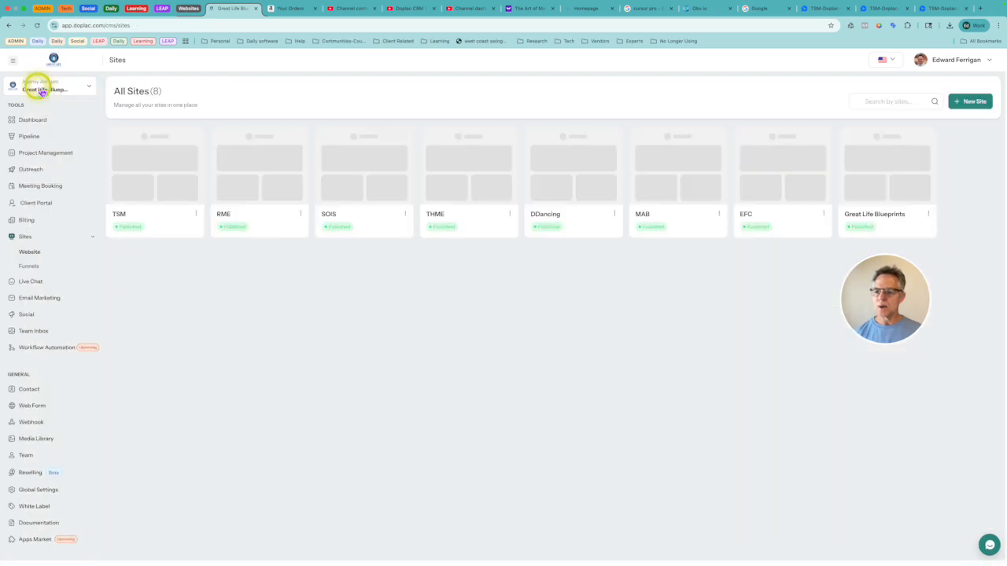
Step: Open the EFC website's Integration Setup in the live chat settings and examine its HTML code
{"action": "left_click", "coordinate": [28, 281]}
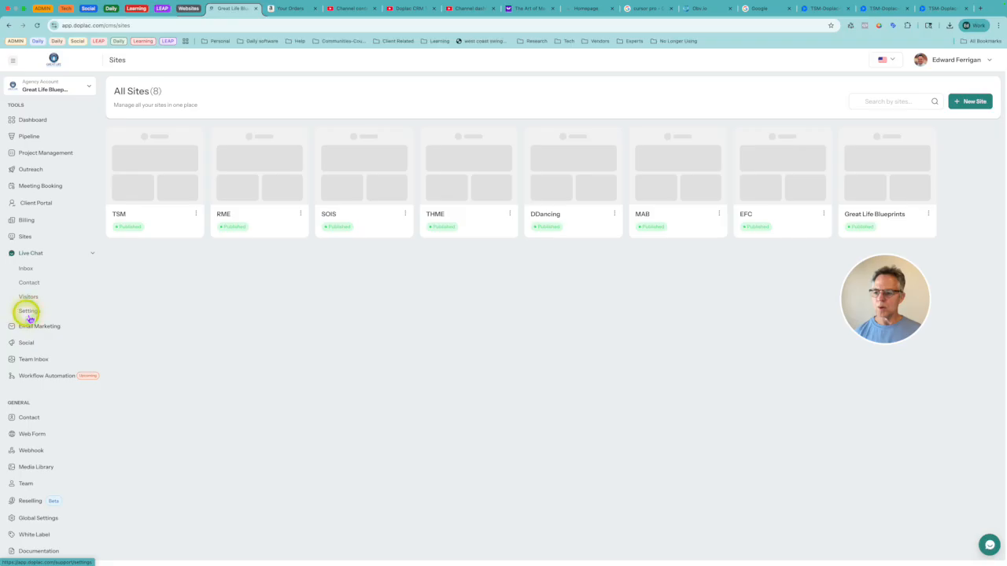
{"action": "left_click", "coordinate": [29, 312]}
{"action": "left_click", "coordinate": [976, 337]}
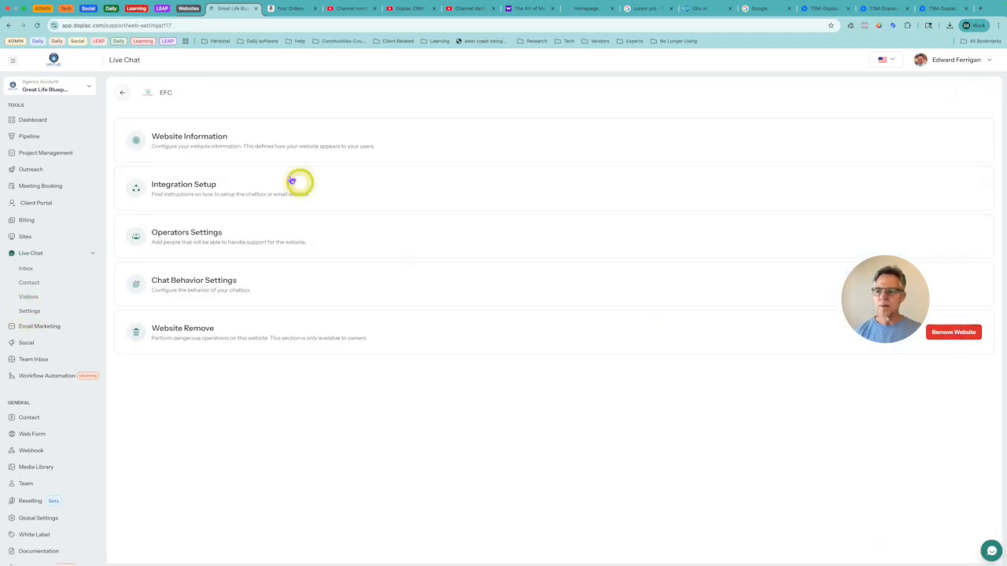
{"action": "left_click", "coordinate": [198, 197]}
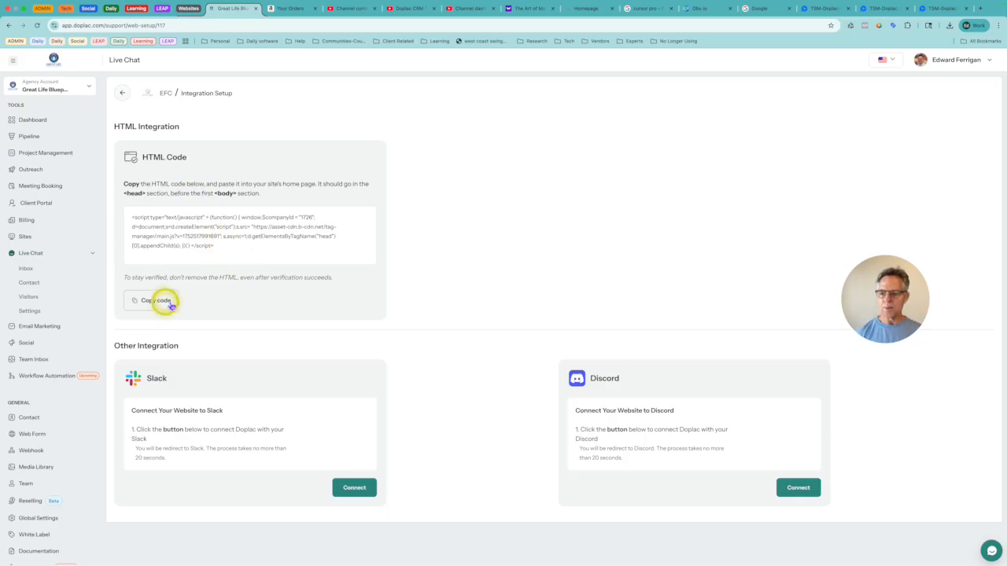
{"action": "left_click", "coordinate": [222, 248]}
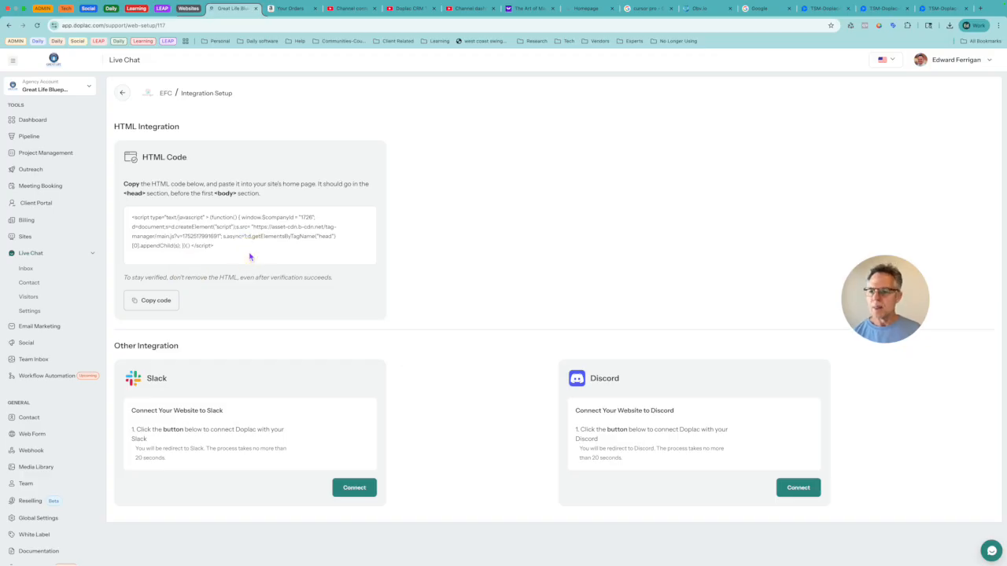
Step: Review the live chat operators in EFC's Operators Settings and return to the settings overview
{"action": "left_click", "coordinate": [123, 95]}
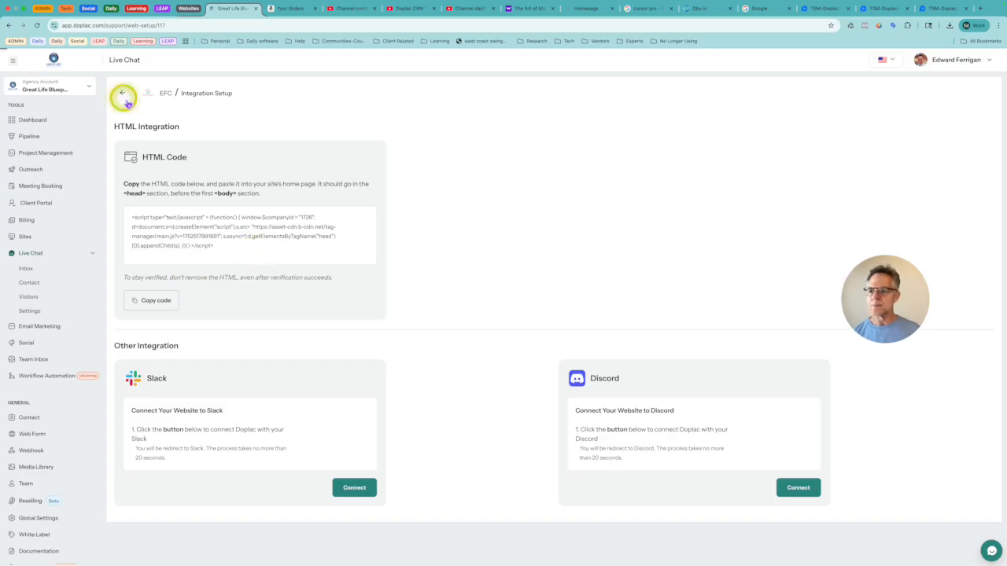
{"action": "left_click", "coordinate": [180, 235]}
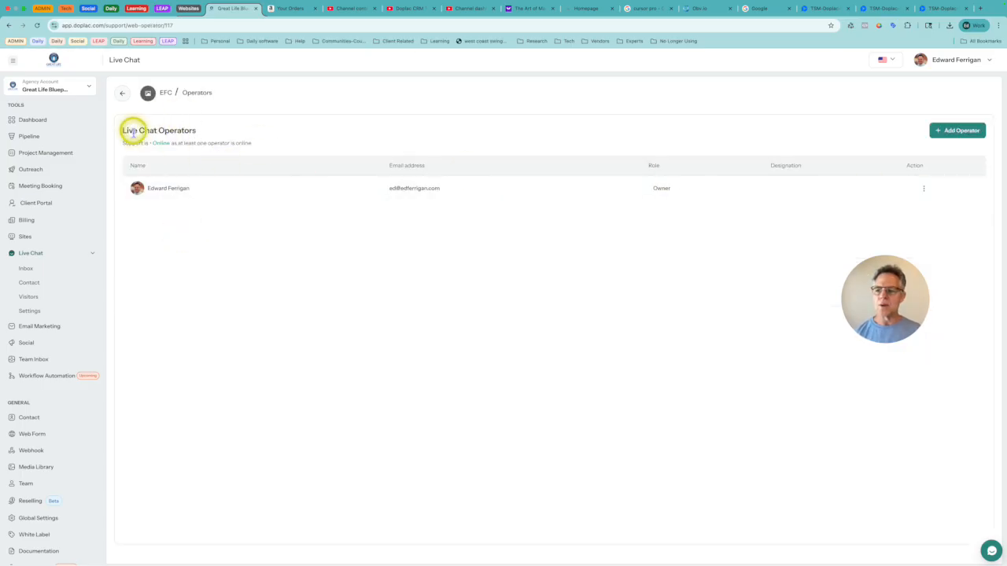
{"action": "left_click_drag", "start_coordinate": [140, 130], "coordinate": [191, 129]}
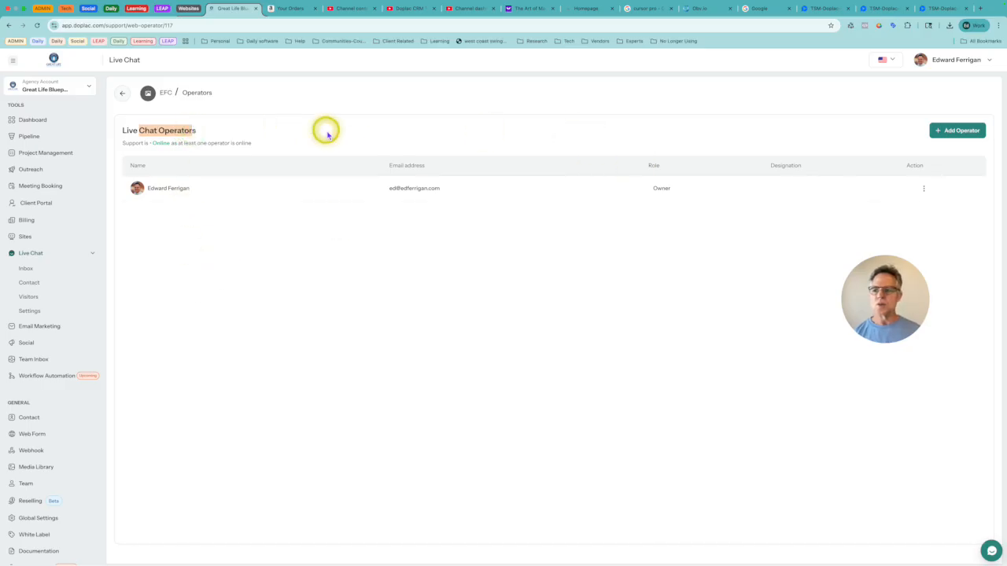
{"action": "left_click", "coordinate": [125, 96]}
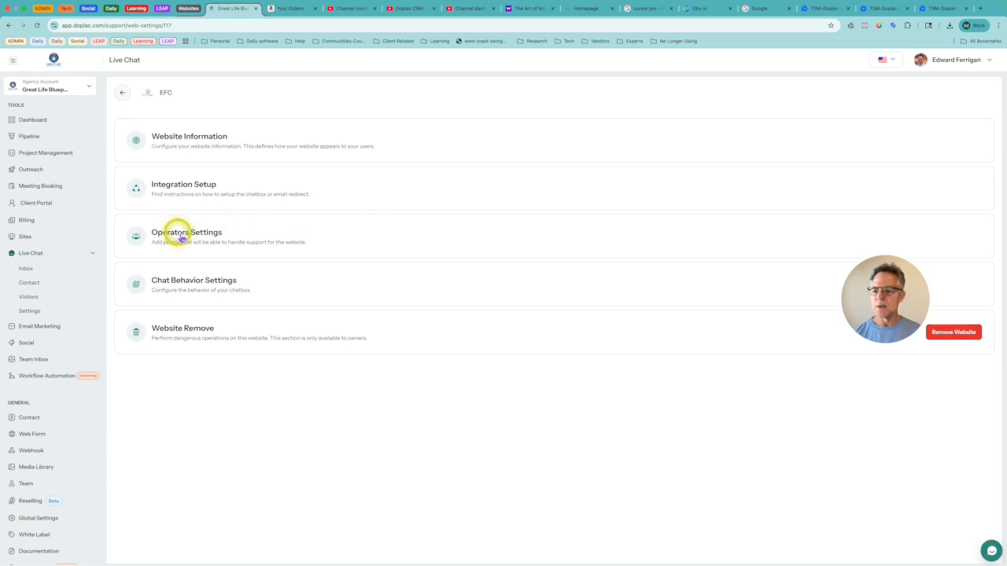
Step: In EFC's Chat Behavior Settings, save the welcome message with the greeting "Hello There" and the introduction "How can we help?"
{"action": "left_click", "coordinate": [166, 286]}
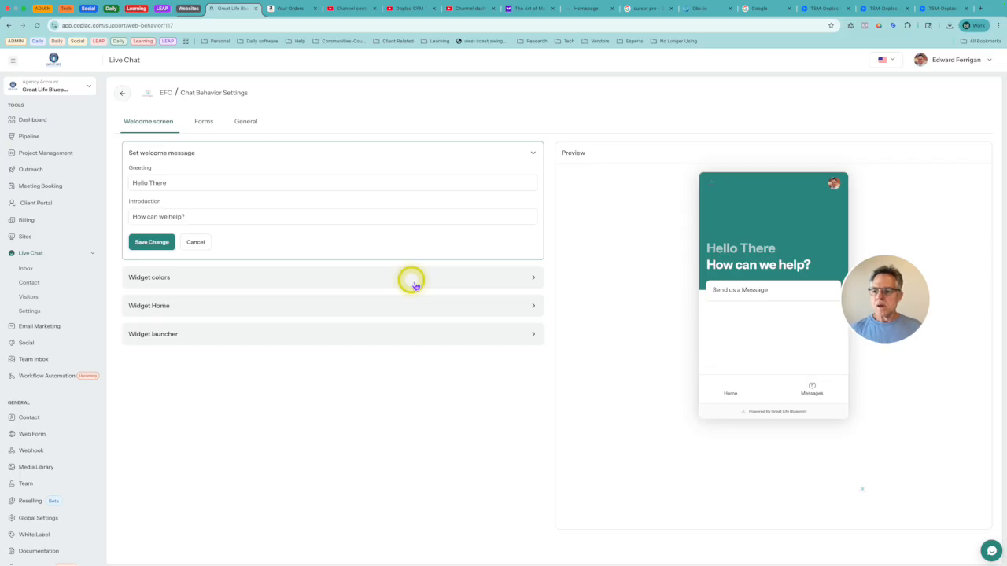
{"action": "left_click", "coordinate": [449, 278]}
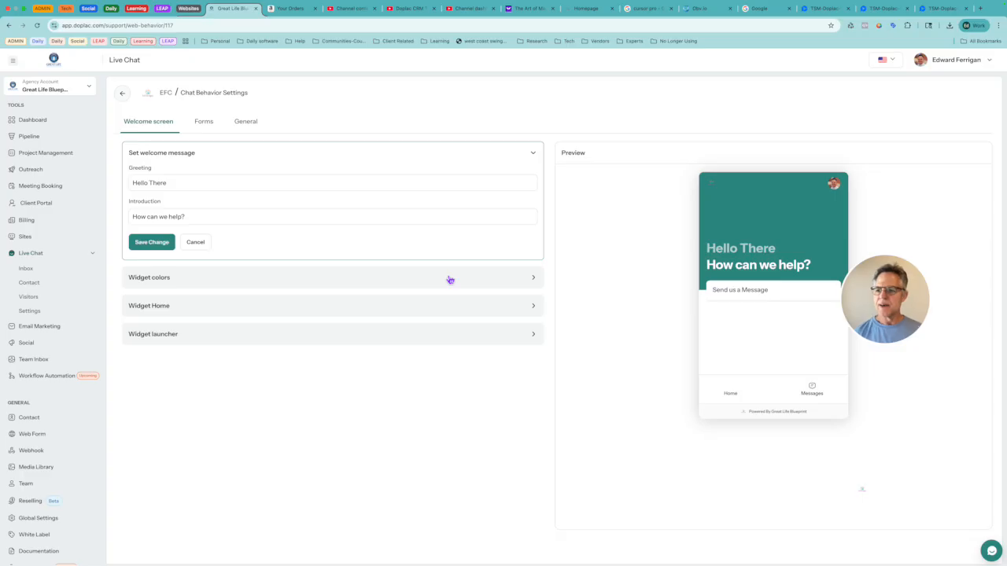
{"action": "left_click", "coordinate": [156, 185]}
{"action": "left_click", "coordinate": [158, 187]}
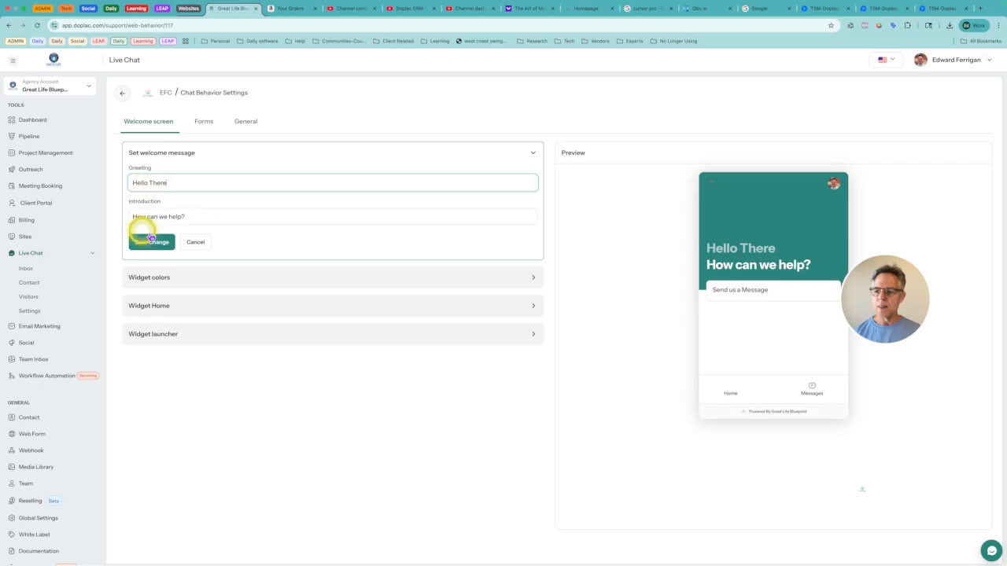
{"action": "left_click", "coordinate": [170, 187]}
{"action": "left_click_drag", "start_coordinate": [170, 188], "coordinate": [135, 184]}
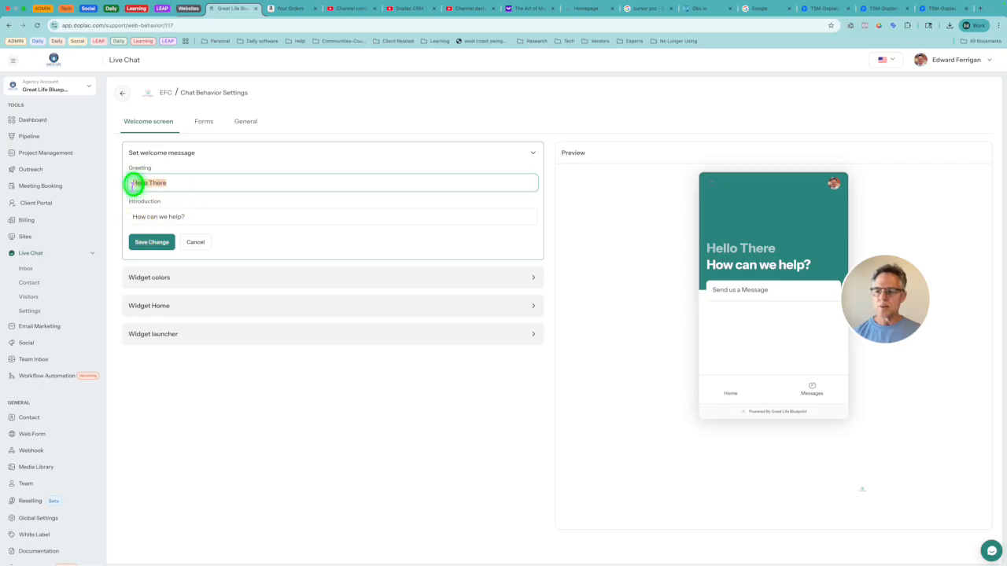
{"action": "left_click", "coordinate": [196, 220]}
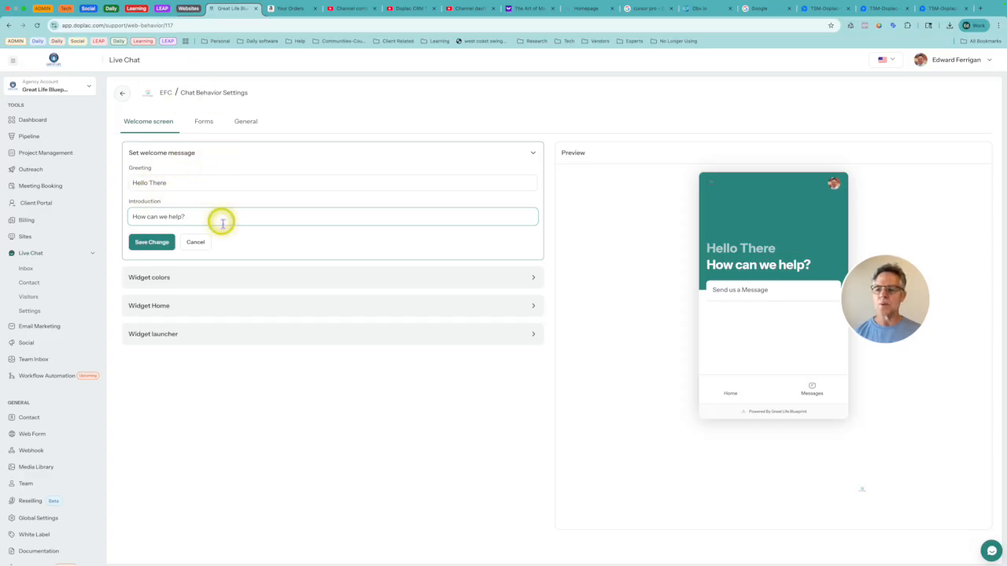
{"action": "left_click", "coordinate": [199, 244]}
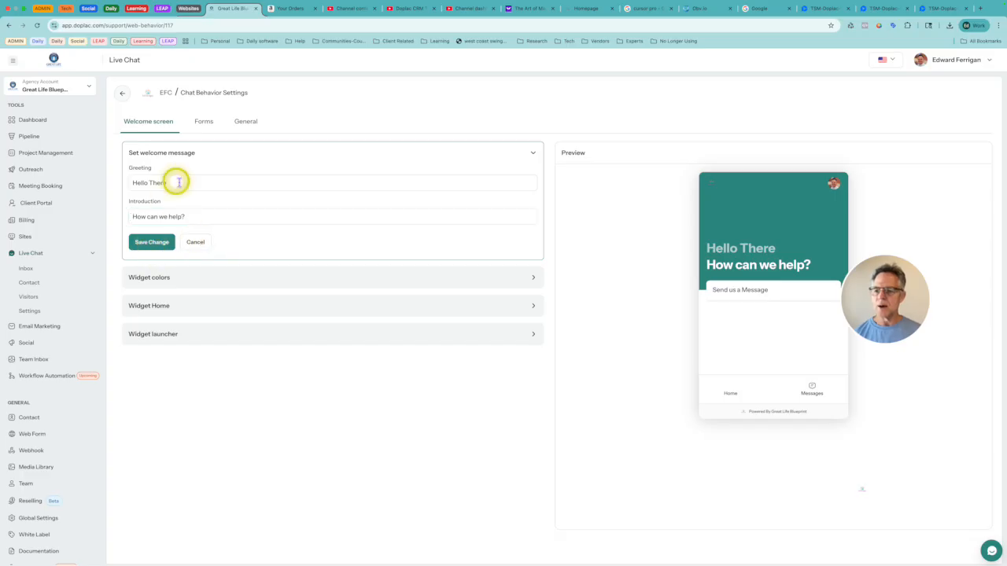
{"action": "left_click", "coordinate": [151, 241]}
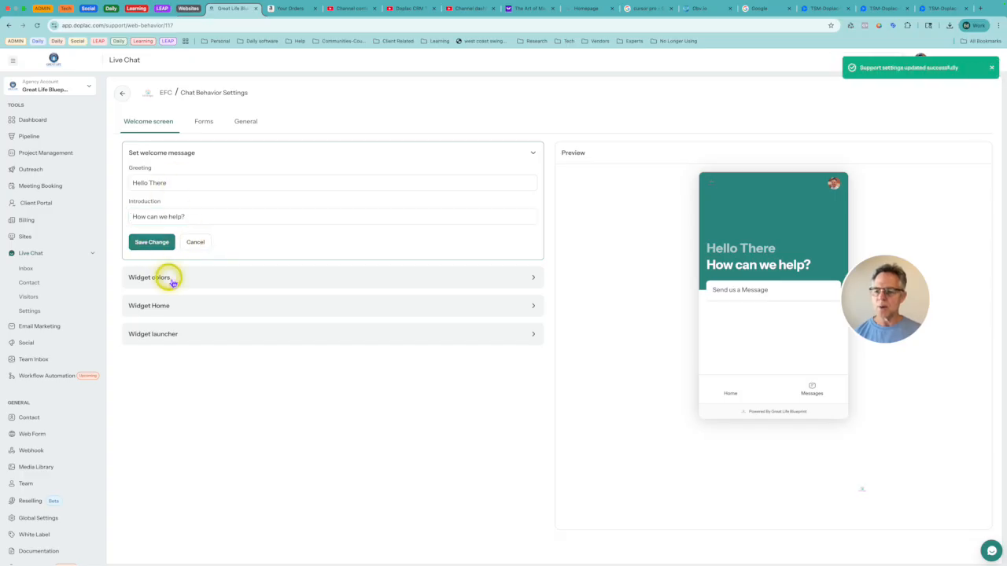
Step: Review the chat widget's action color and background color settings, and collapse the section
{"action": "left_click", "coordinate": [166, 275]}
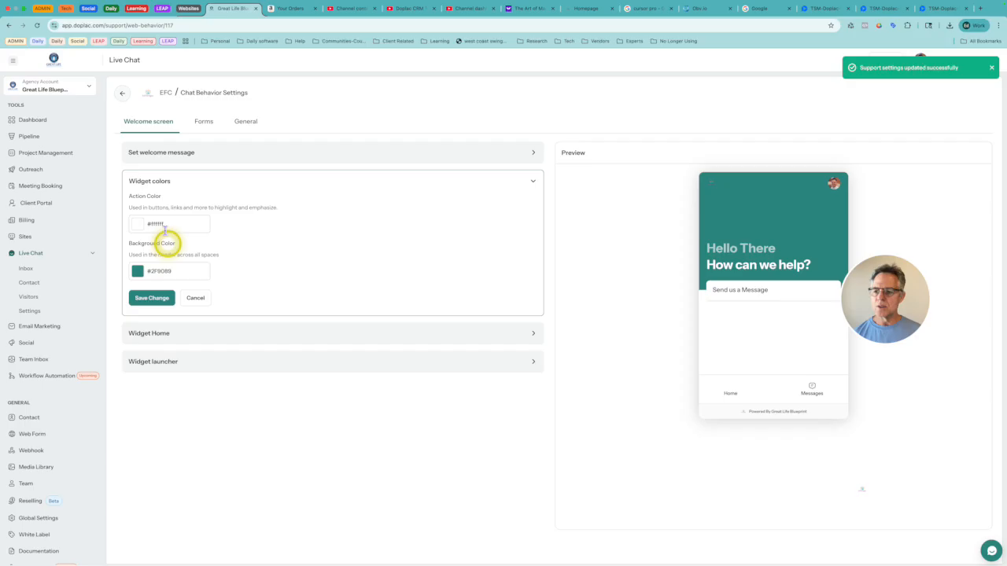
{"action": "left_click", "coordinate": [152, 297]}
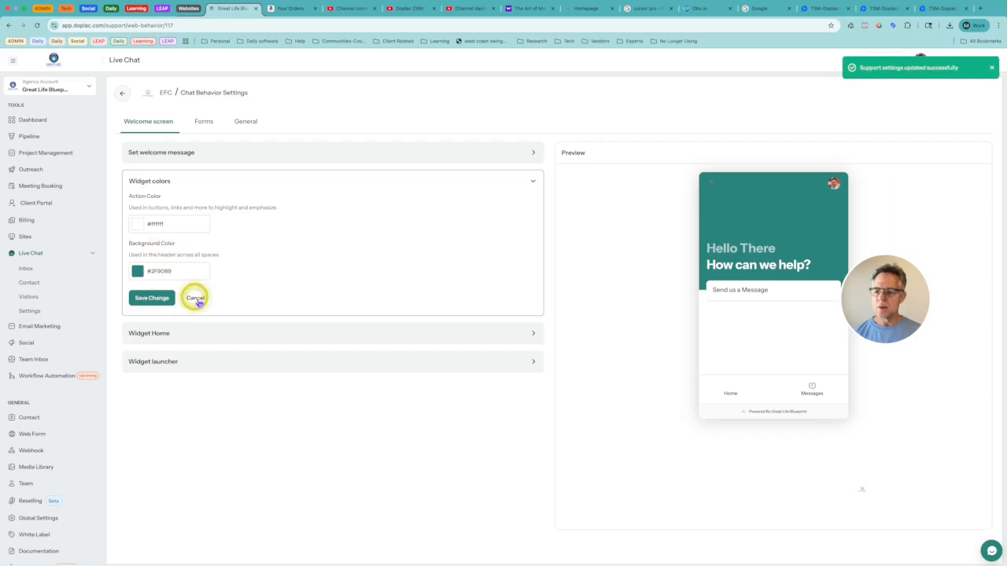
{"action": "left_click", "coordinate": [532, 181]}
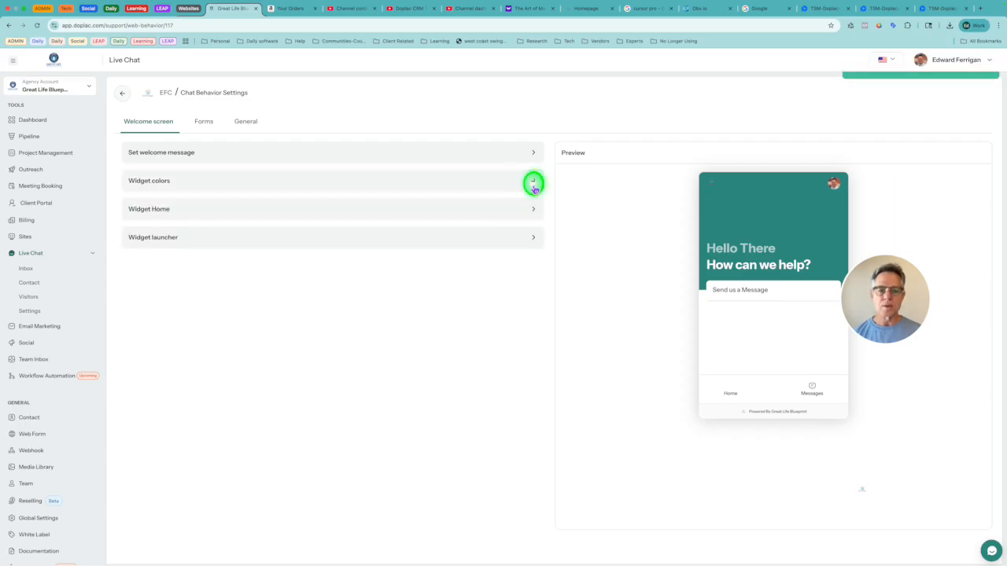
Step: Review the Widget Home logo, avatar and button text options, checking them against the live chat widget and the published EFC homepage
{"action": "left_click", "coordinate": [182, 219]}
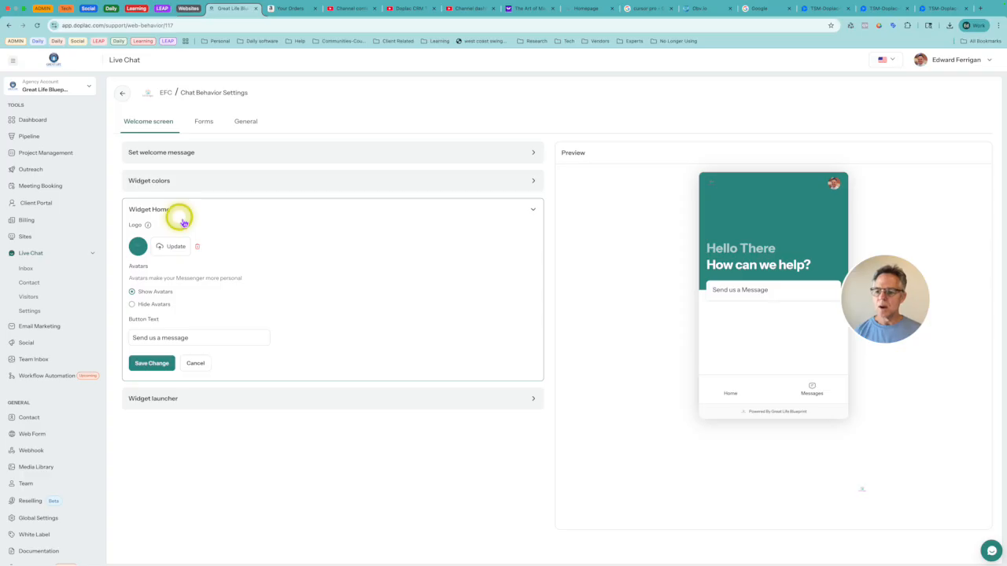
{"action": "left_click", "coordinate": [990, 552]}
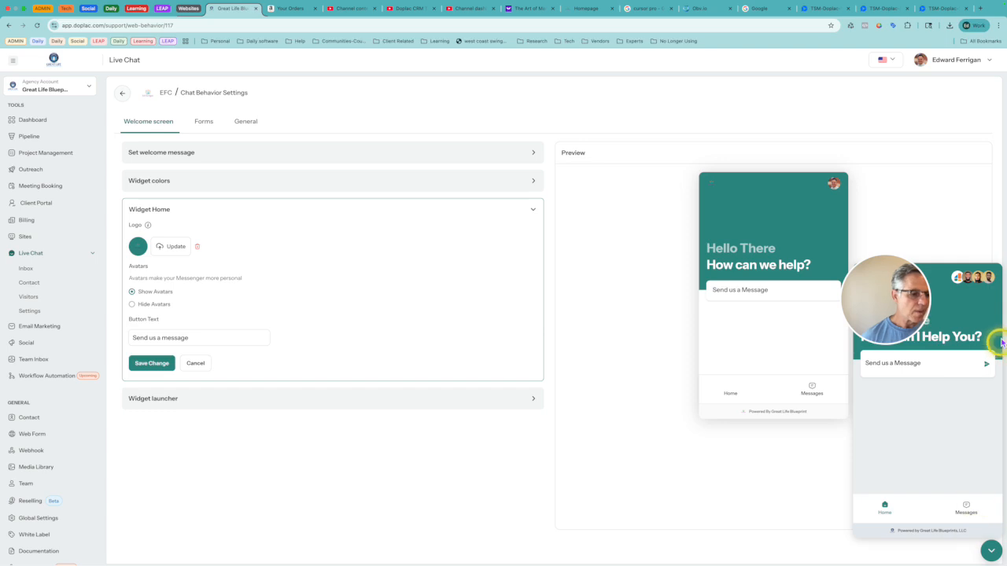
{"action": "left_click", "coordinate": [992, 553]}
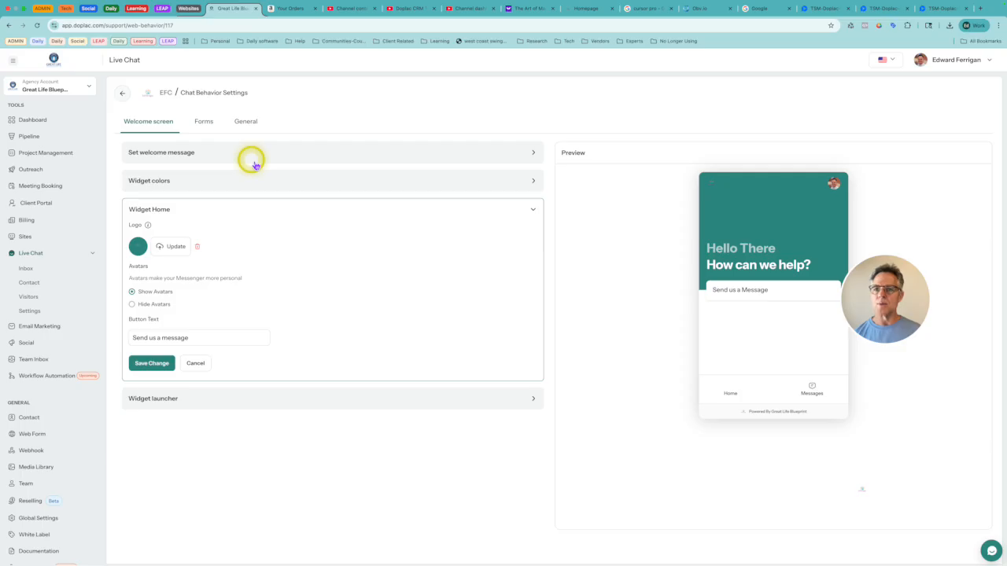
{"action": "left_click", "coordinate": [585, 8]}
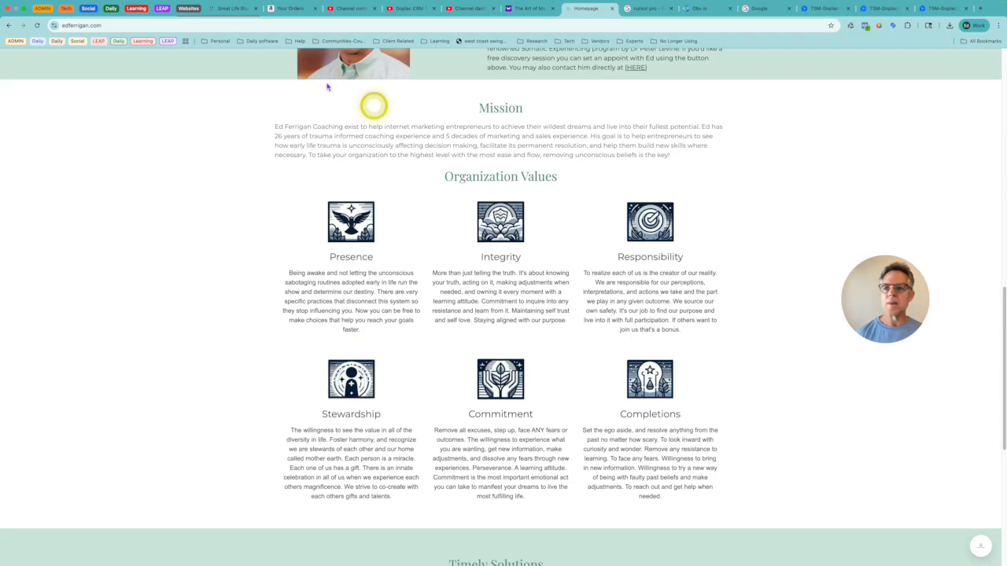
{"action": "left_click", "coordinate": [233, 9]}
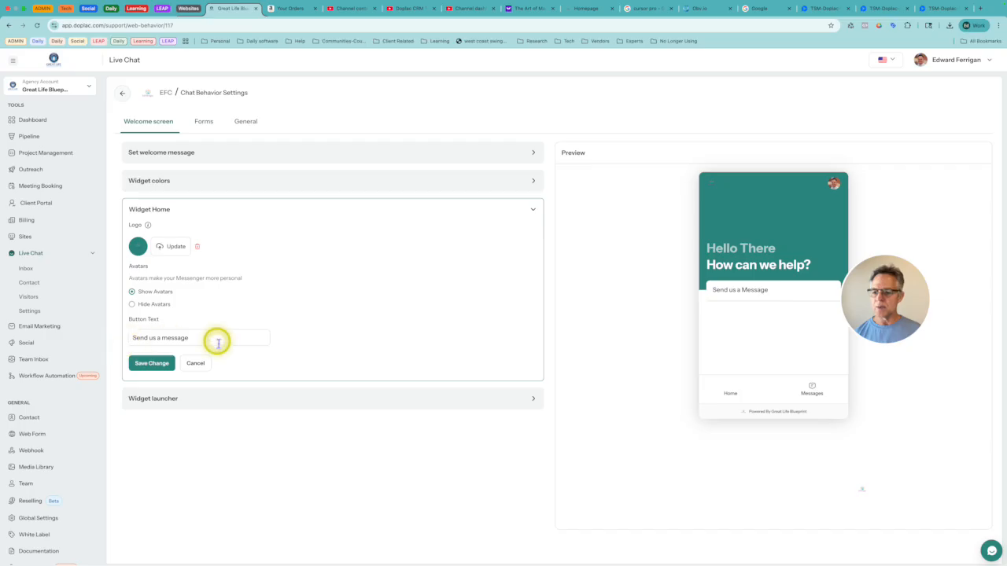
Step: Collapse Widget Home and review the Widget launcher's custom logo, alignment and spacing options
{"action": "left_click", "coordinate": [533, 211]}
{"action": "left_click", "coordinate": [198, 238]}
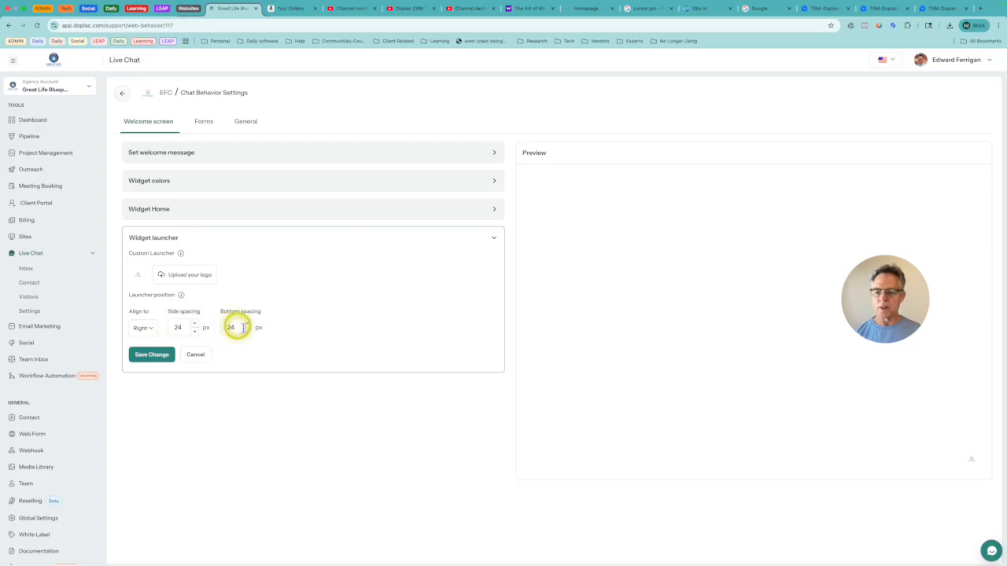
{"action": "left_click", "coordinate": [495, 239]}
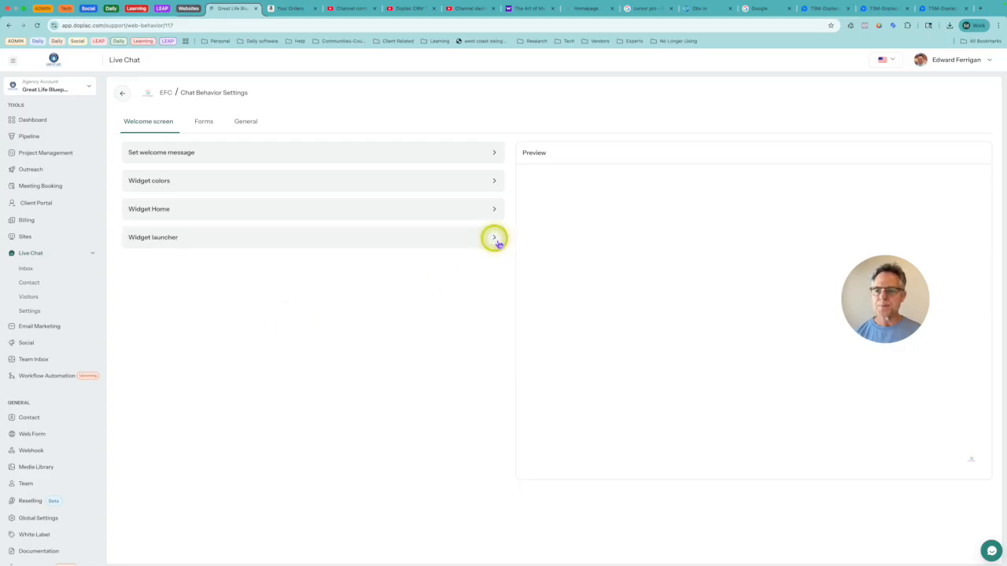
Step: Review the Pre-Chat Form's Information message and the label settings of its Name and Email fields
{"action": "left_click", "coordinate": [202, 122]}
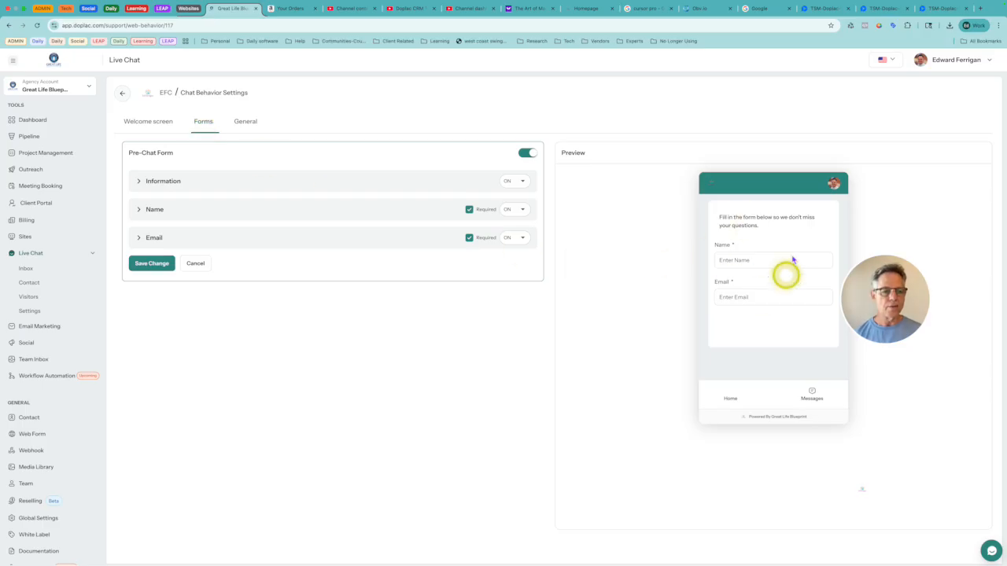
{"action": "left_click", "coordinate": [198, 187]}
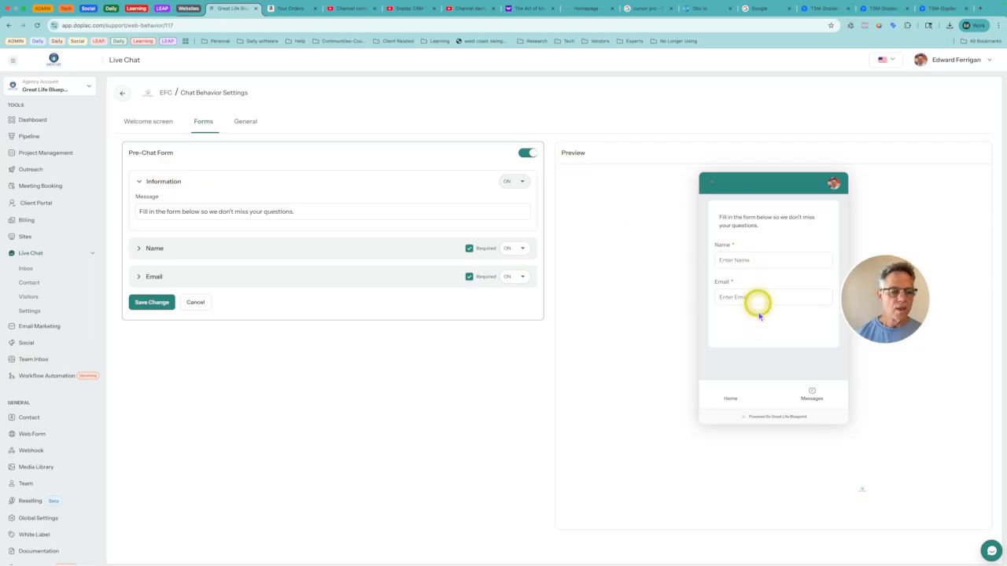
{"action": "left_click", "coordinate": [190, 191]}
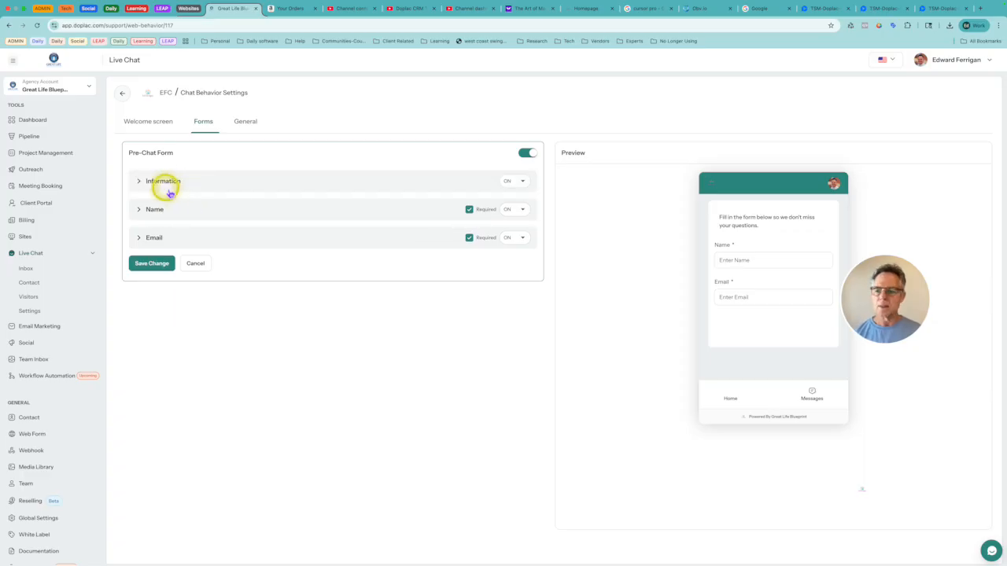
{"action": "left_click", "coordinate": [175, 183]}
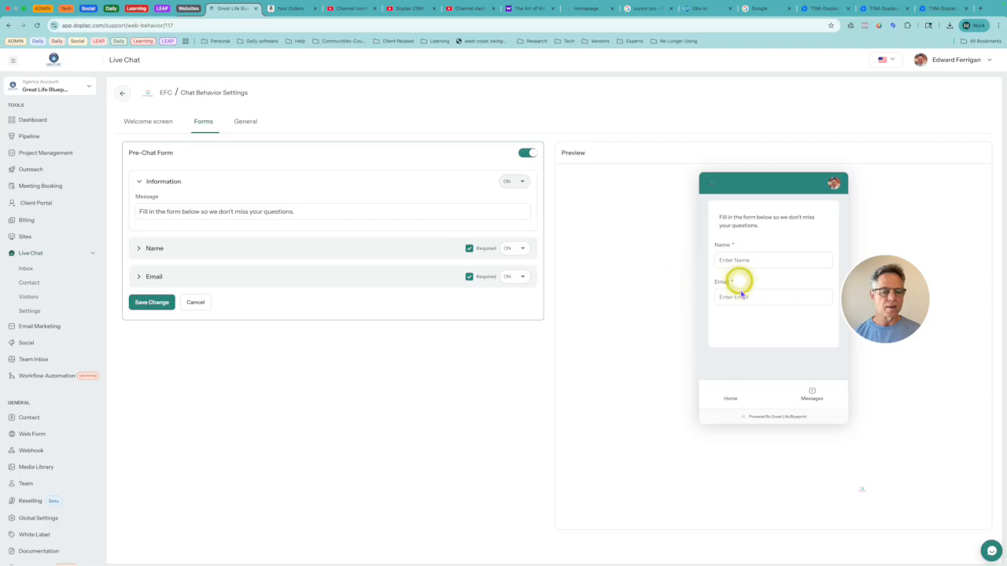
{"action": "left_click", "coordinate": [159, 183]}
{"action": "left_click", "coordinate": [156, 210]}
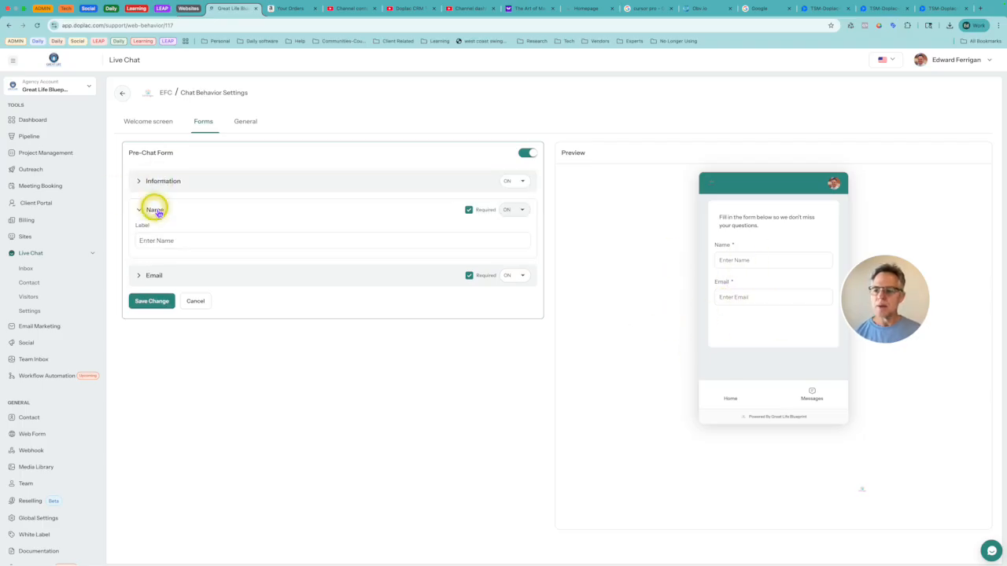
{"action": "left_click", "coordinate": [156, 210]}
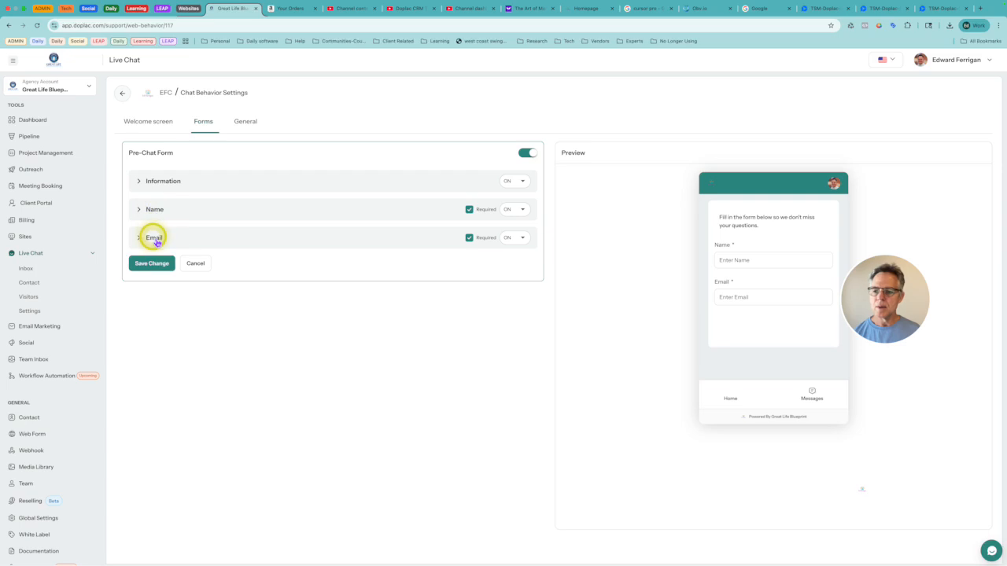
{"action": "left_click", "coordinate": [152, 236]}
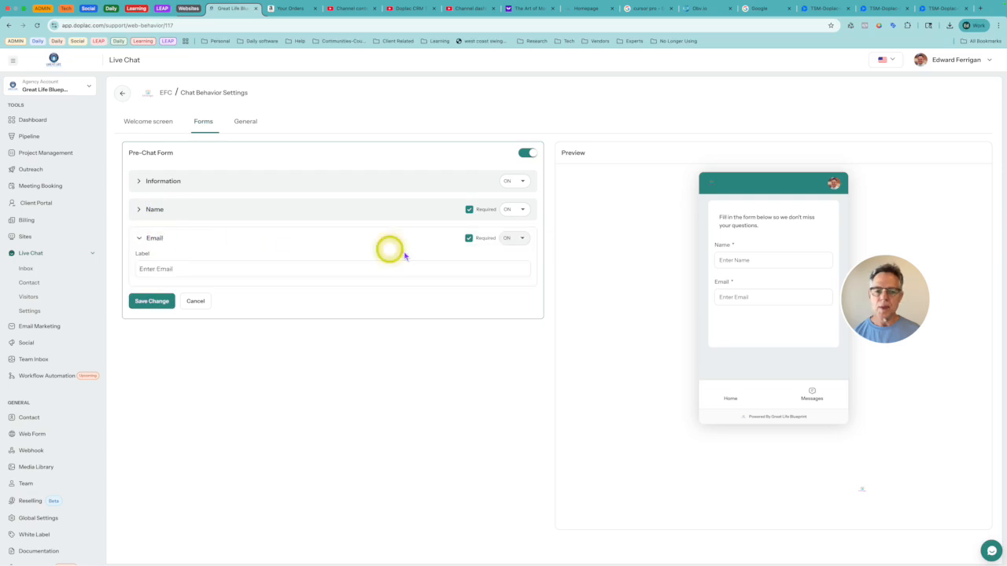
Step: Collapse the Email field and review the General welcome message, default customer name and message placeholder, comparing them with the welcome screen's greeting
{"action": "left_click", "coordinate": [158, 239]}
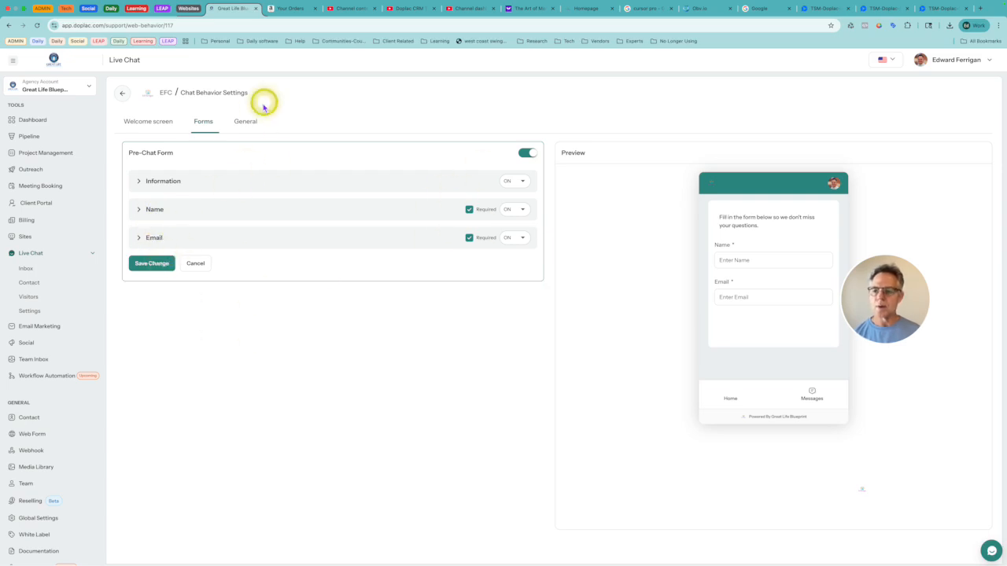
{"action": "left_click", "coordinate": [248, 122]}
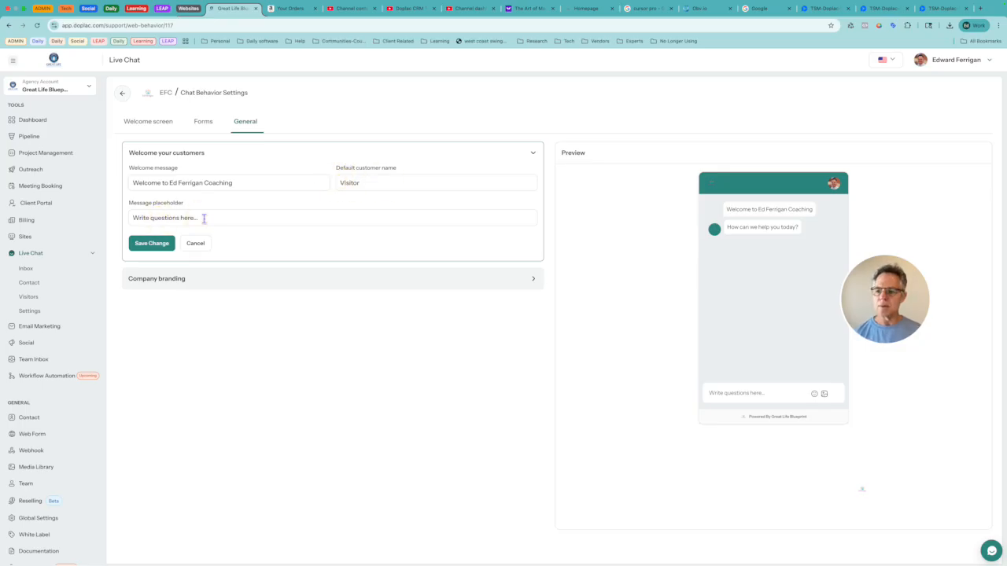
{"action": "left_click", "coordinate": [145, 121]}
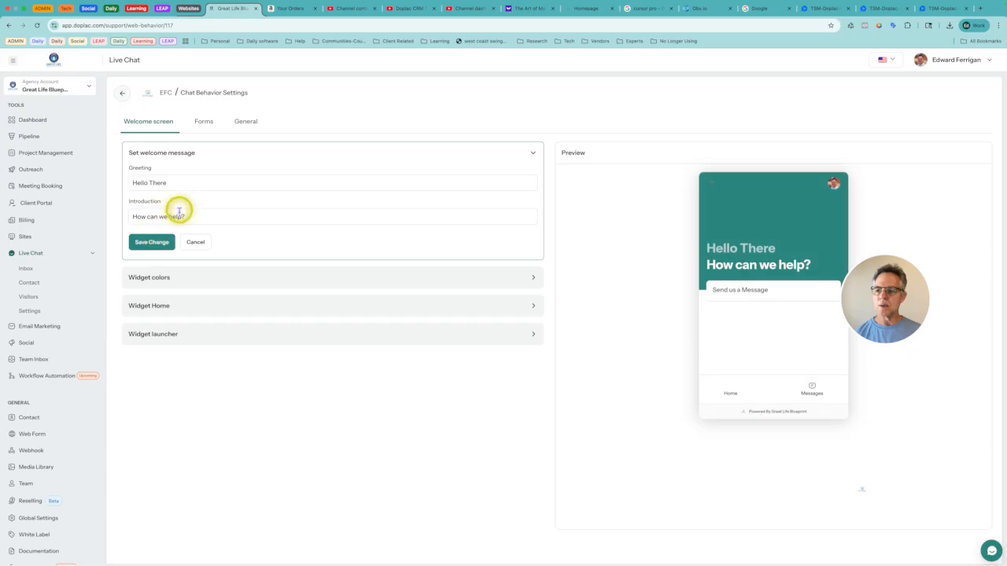
{"action": "left_click", "coordinate": [242, 120]}
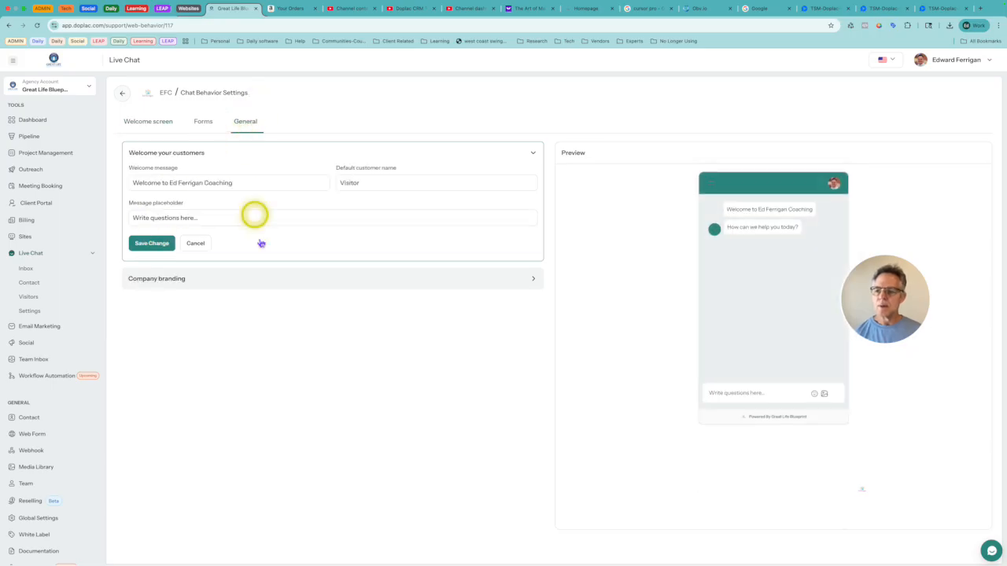
Step: In Company branding, set the company name to the owner's full name followed by "Coaching" and save the change
{"action": "left_click", "coordinate": [193, 280]}
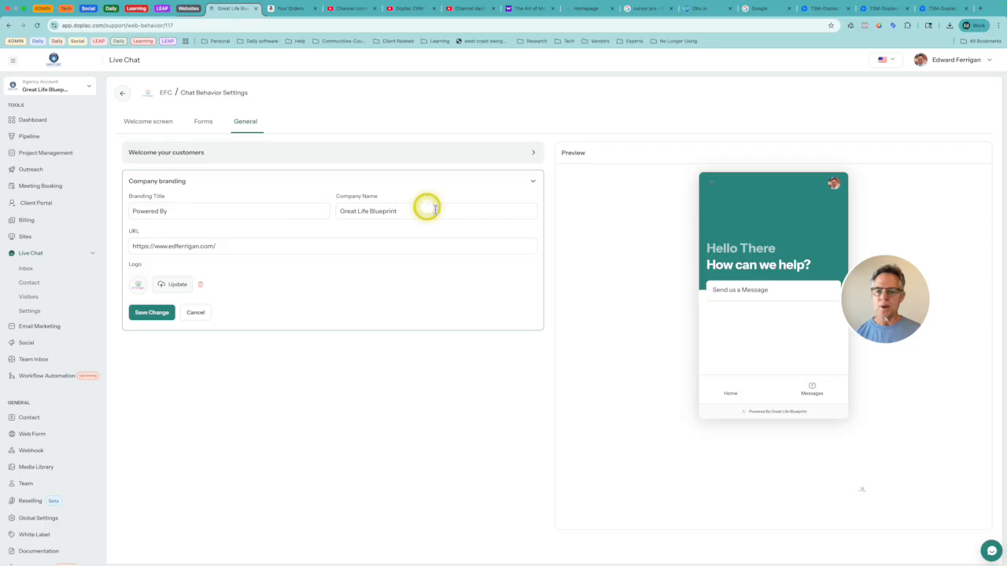
{"action": "left_click", "coordinate": [405, 210]}
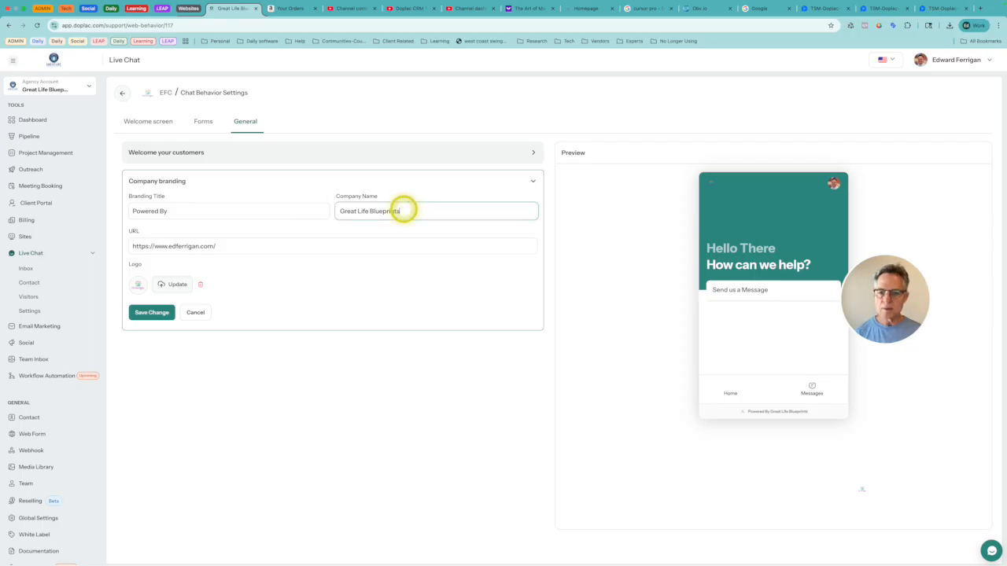
{"action": "left_click", "coordinate": [235, 230]}
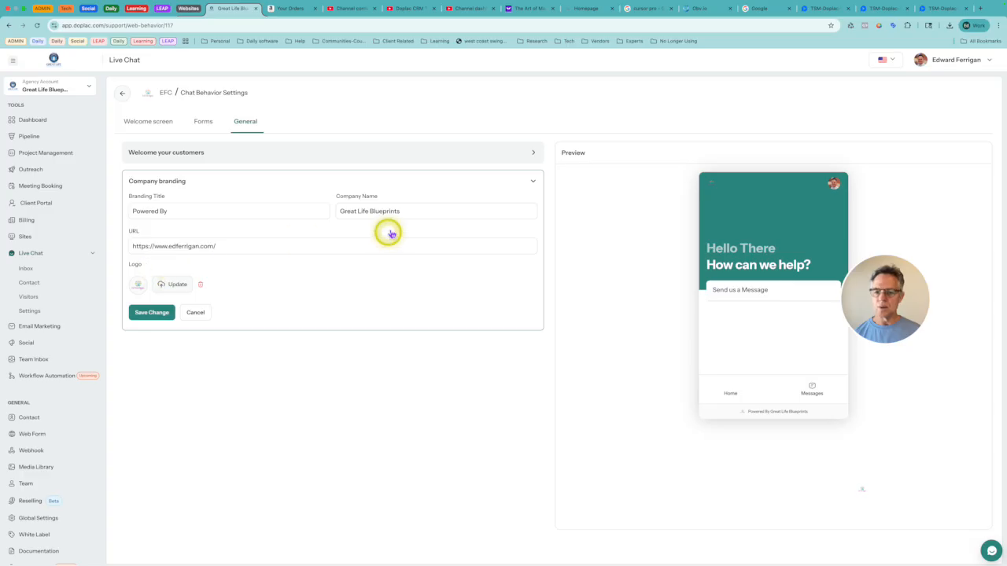
{"action": "left_click", "coordinate": [353, 213]}
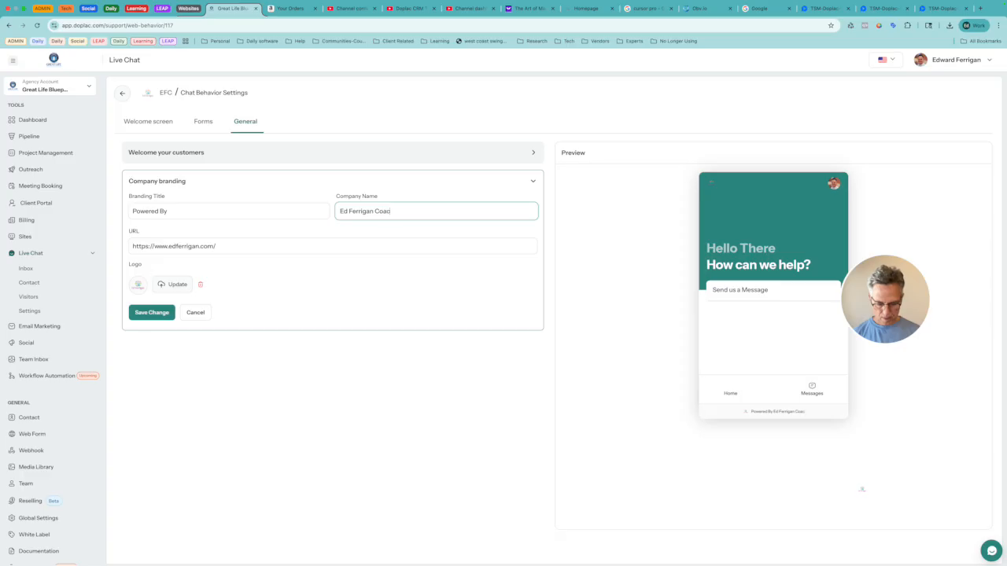
{"action": "left_click", "coordinate": [163, 315]}
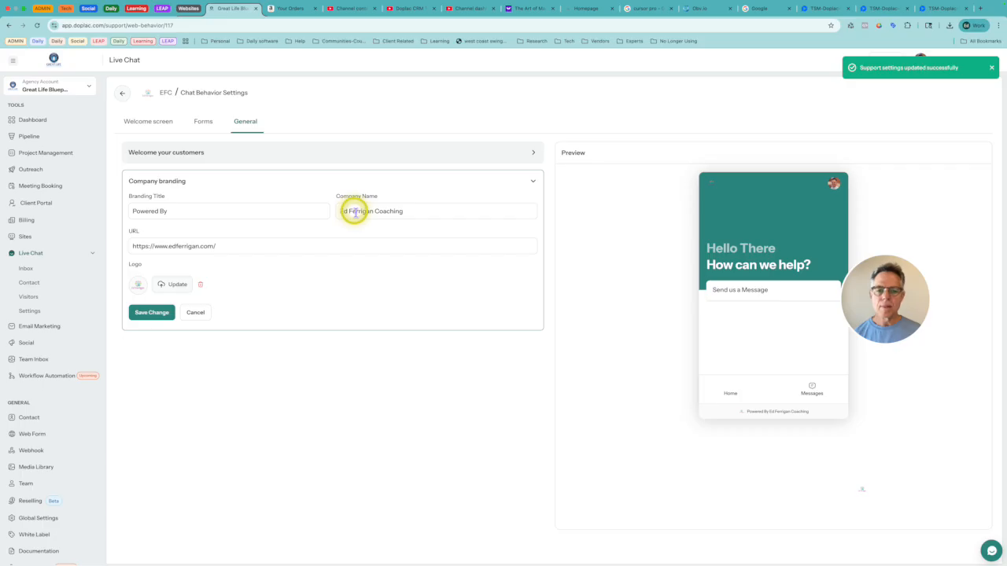
Step: Collapse Company branding, revisit the Welcome screen settings and return to the EFC site's settings overview
{"action": "left_click", "coordinate": [532, 184]}
{"action": "left_click", "coordinate": [155, 124]}
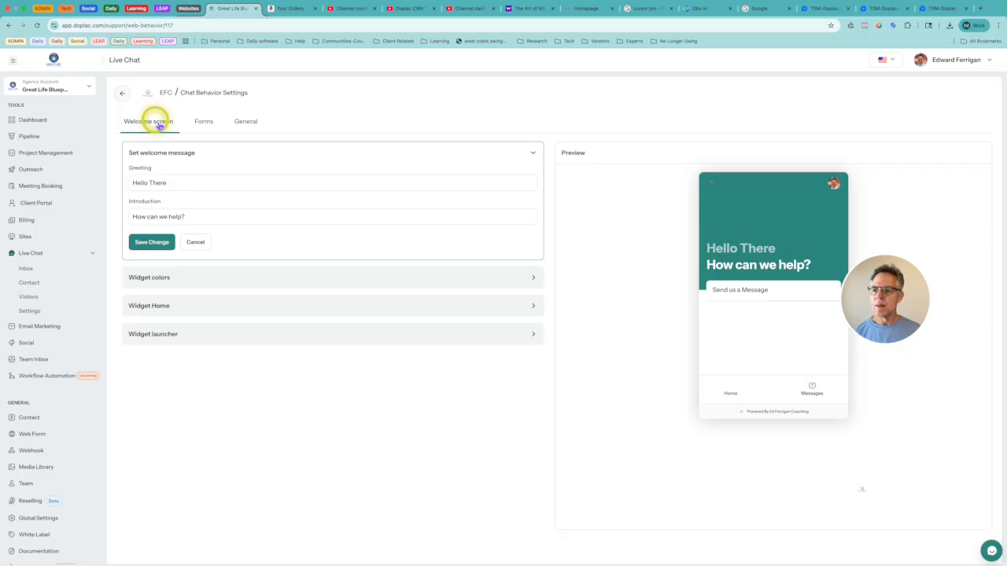
{"action": "left_click", "coordinate": [124, 92]}
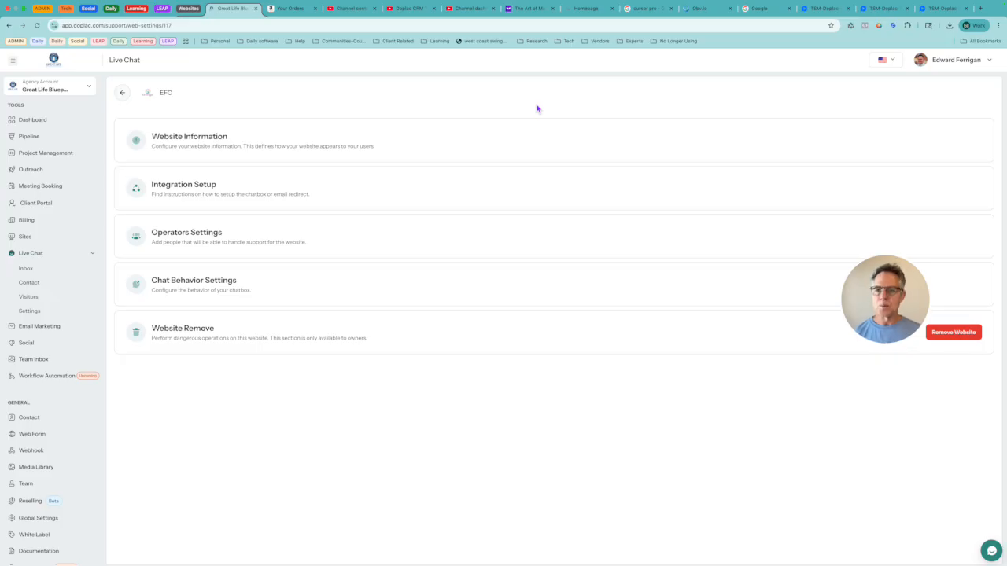
Step: Review the pages grouped under Sites, Live Chat, Email Marketing and Social, and leave every group collapsed
{"action": "left_click", "coordinate": [41, 241]}
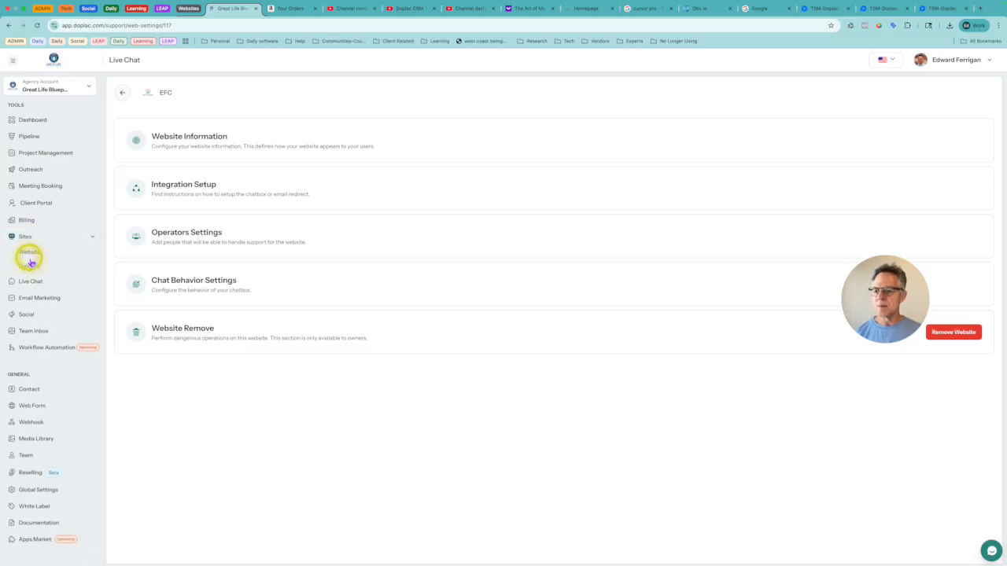
{"action": "left_click", "coordinate": [26, 236]}
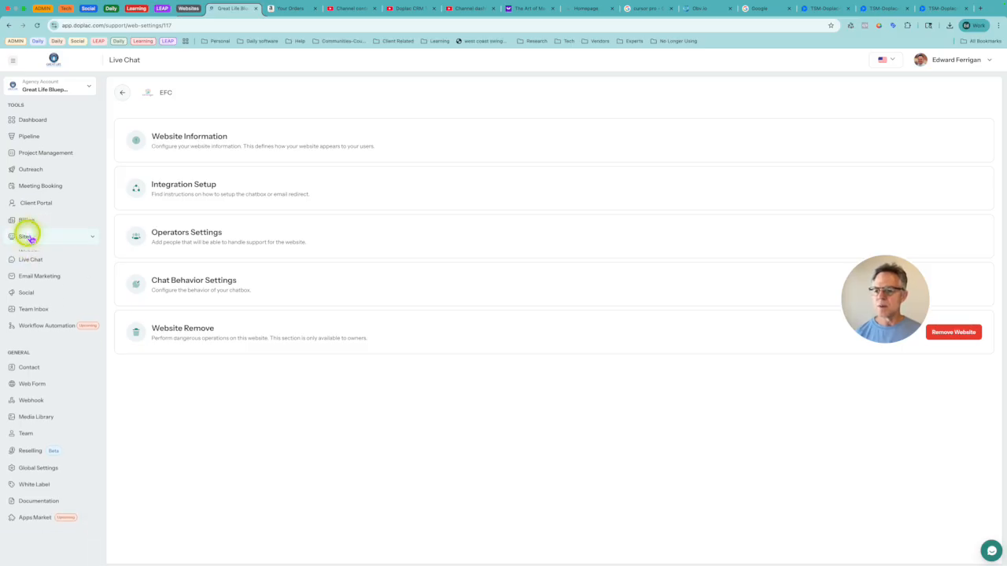
{"action": "left_click", "coordinate": [31, 252]}
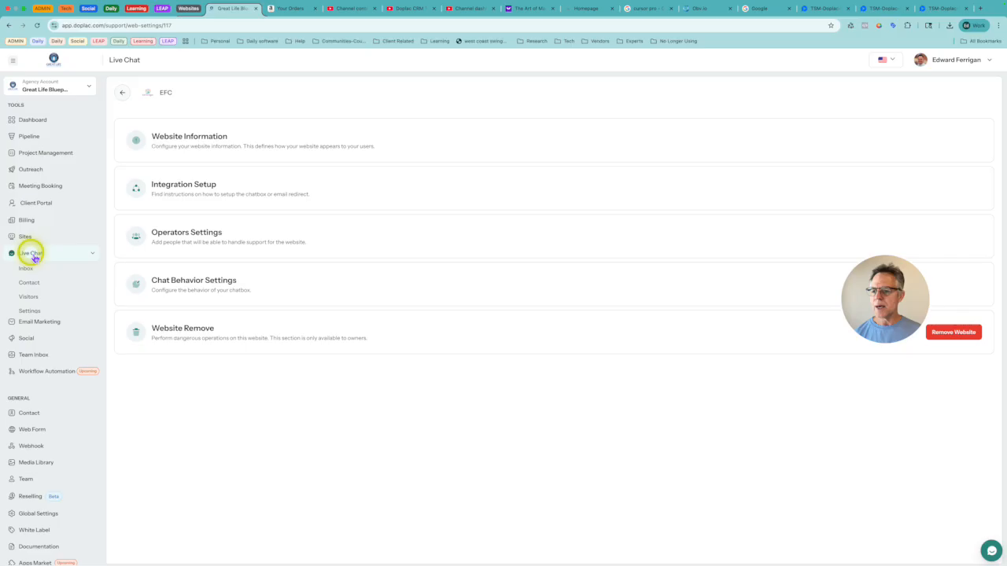
{"action": "left_click", "coordinate": [34, 330]}
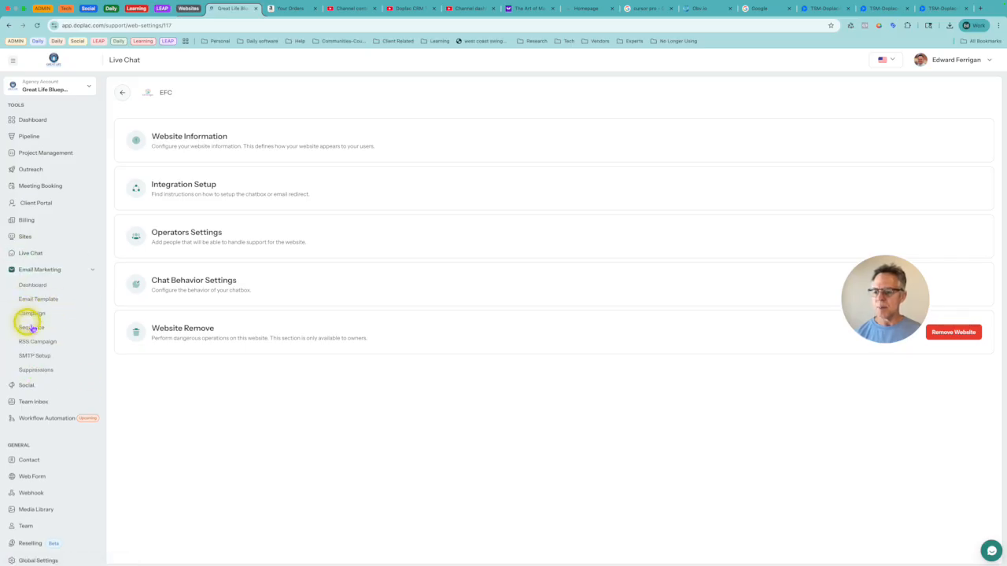
{"action": "left_click", "coordinate": [41, 269]}
{"action": "left_click", "coordinate": [25, 286]}
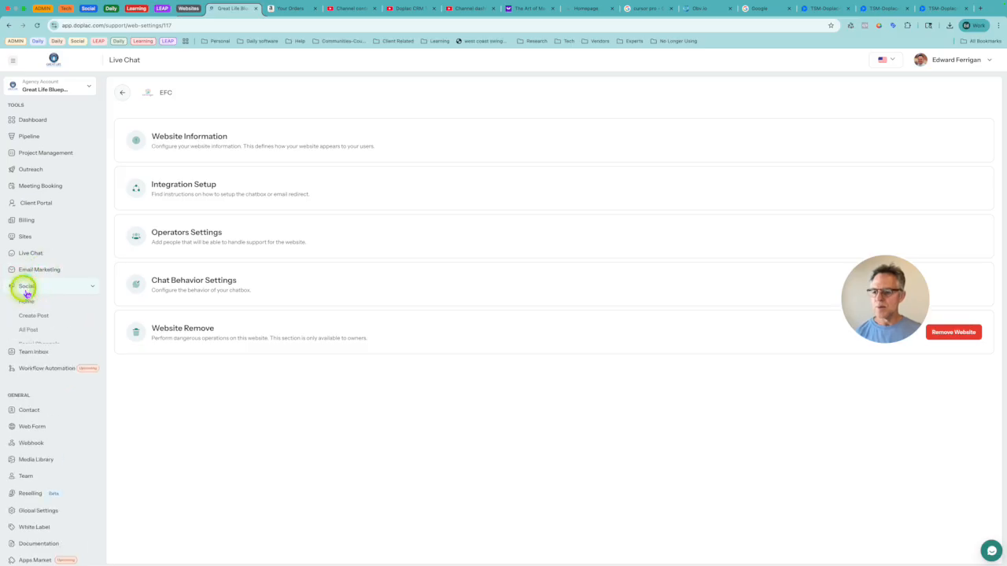
{"action": "left_click", "coordinate": [26, 288]}
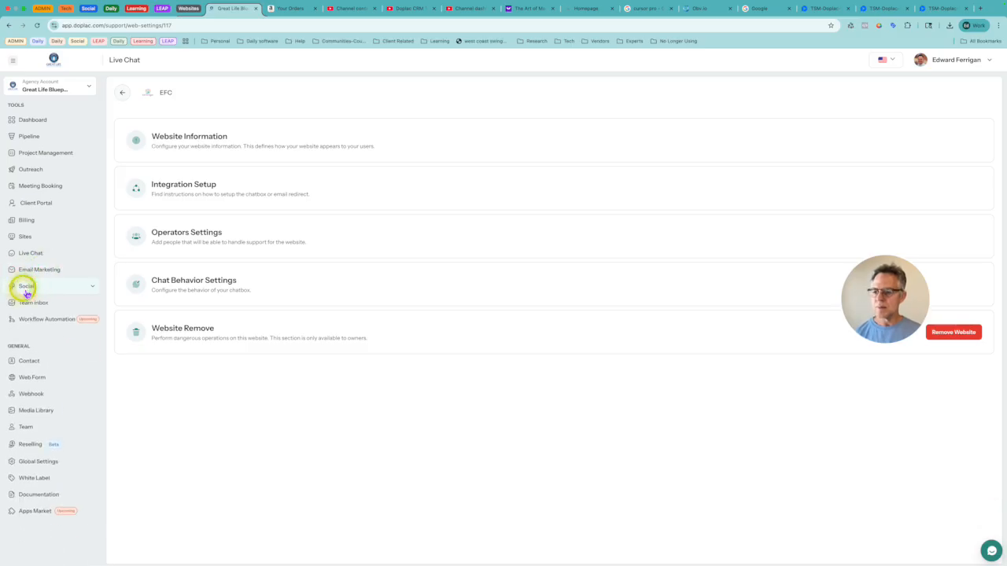
{"action": "left_click", "coordinate": [32, 253]}
{"action": "left_click", "coordinate": [42, 258]}
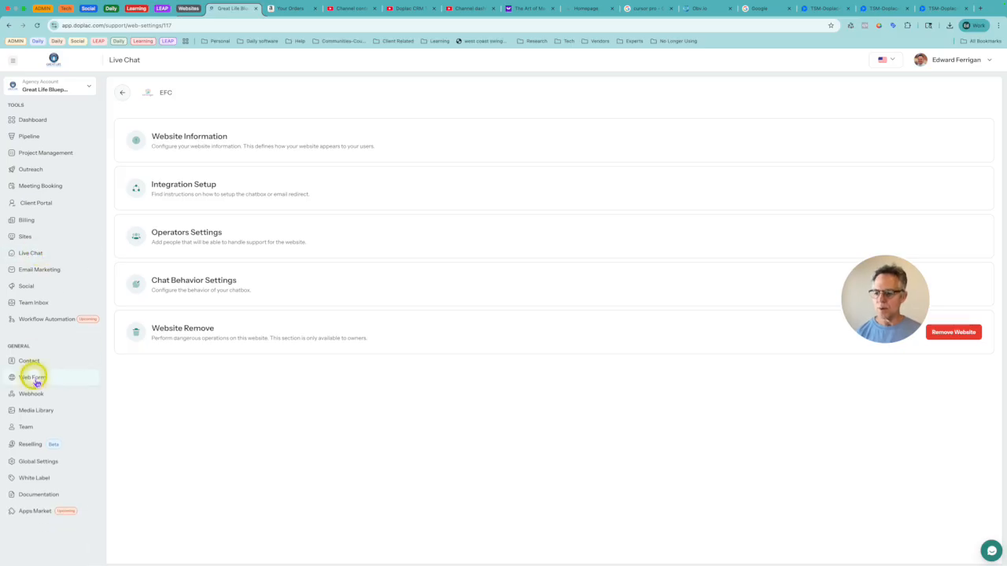